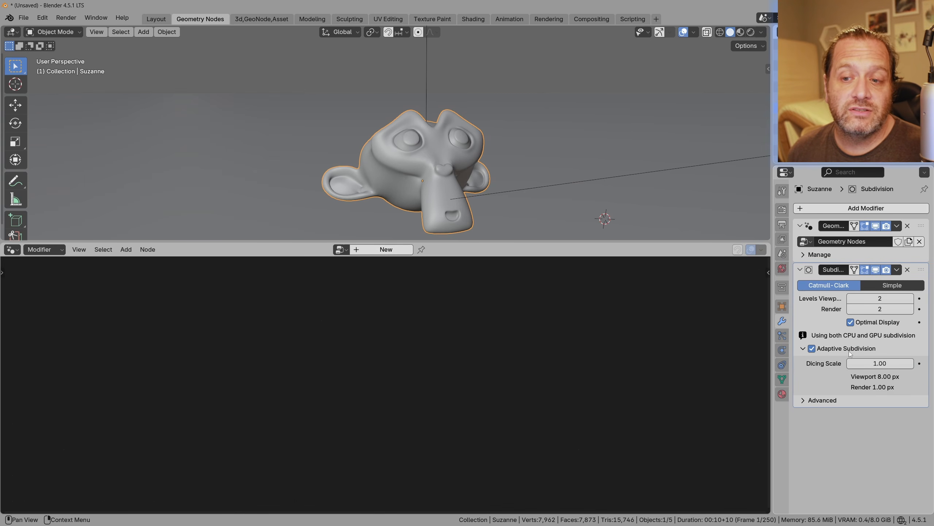
# Show the scene's render properties.
pyautogui.click(782, 209)
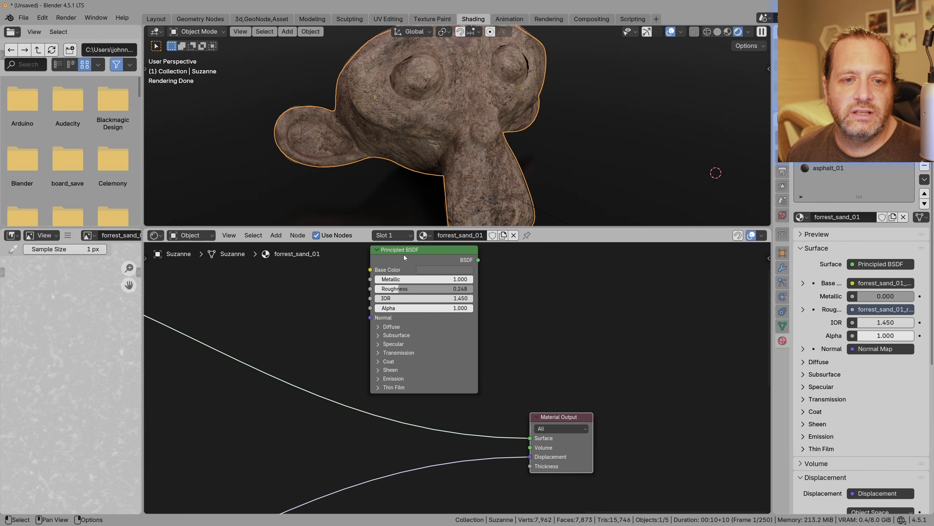
# Reroute and cut the existing link into the Material Output's Surface, and connect the Principled BSDF to Surface instead.
pyautogui.moveTo(403, 254); pyautogui.dragTo(430, 303)
pyautogui.scroll(-1, 456, 364)
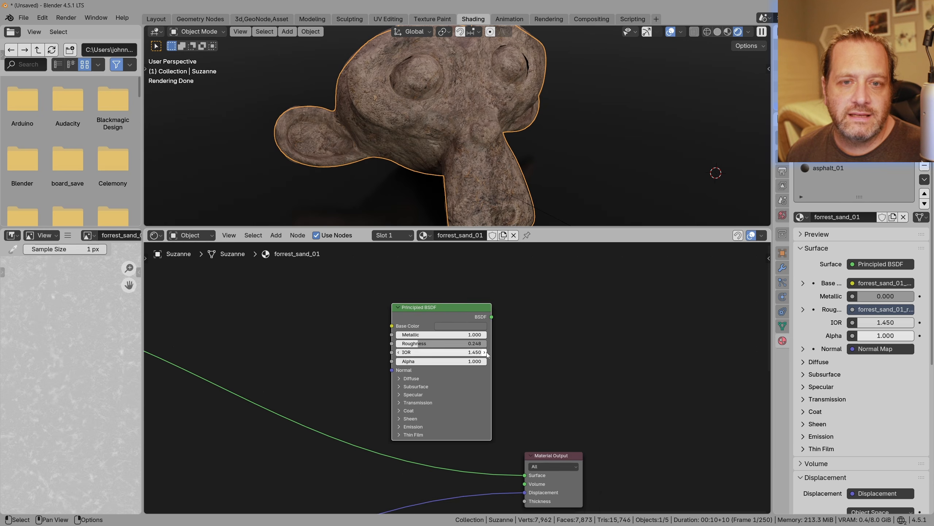
pyautogui.keyDown('shift'); pyautogui.moveTo(488, 338); pyautogui.dragTo(468, 303, button='middle'); pyautogui.keyUp('shift')
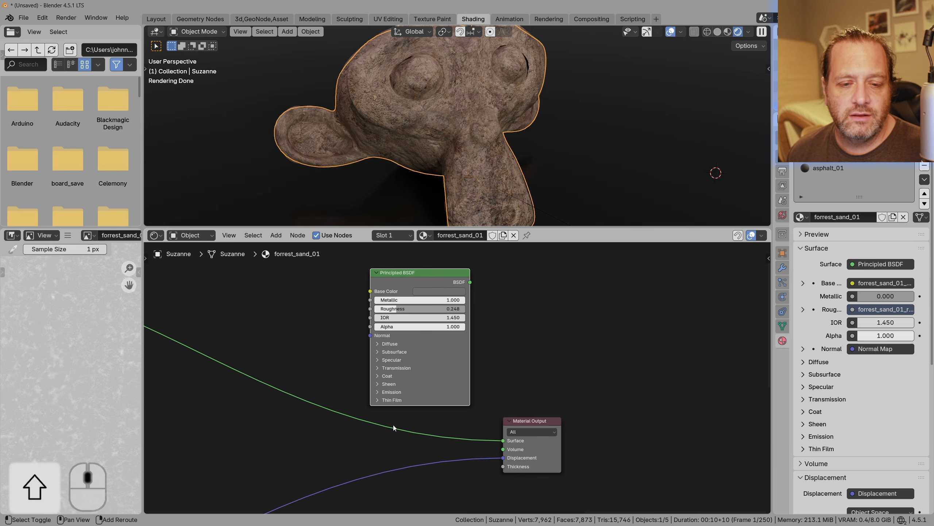
pyautogui.keyDown('shift'); pyautogui.moveTo(393, 423); pyautogui.dragTo(402, 479, button='right'); pyautogui.keyUp('shift')
pyautogui.keyDown('ctrl'); pyautogui.moveTo(489, 432); pyautogui.dragTo(493, 472, button='right'); pyautogui.keyUp('ctrl')
pyautogui.moveTo(470, 282); pyautogui.dragTo(503, 440)
pyautogui.moveTo(498, 114); pyautogui.dragTo(471, 123, button='middle')
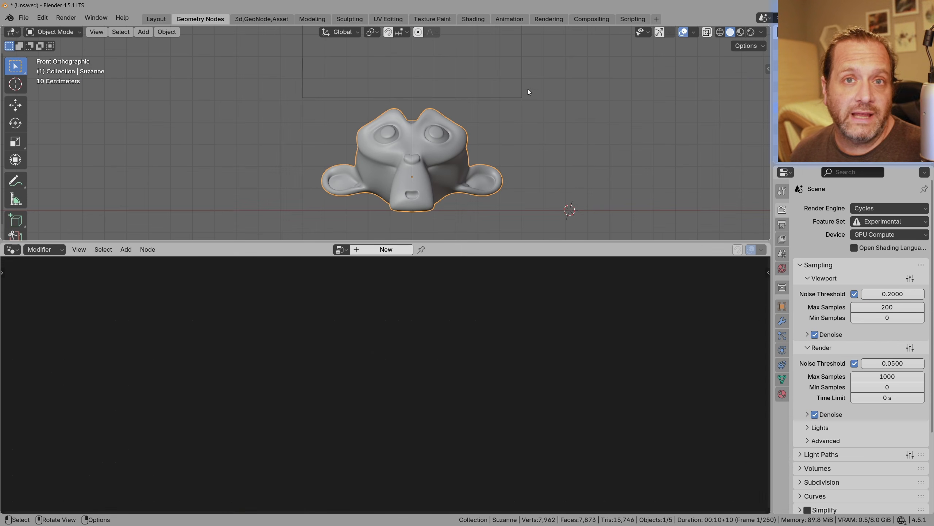
# Add a small ico sphere and place it beside Suzanne's head, clear of the ear.
pyautogui.click(541, 116)
pyautogui.hotkey('shift', 'a')
pyautogui.moveTo(530, 129)
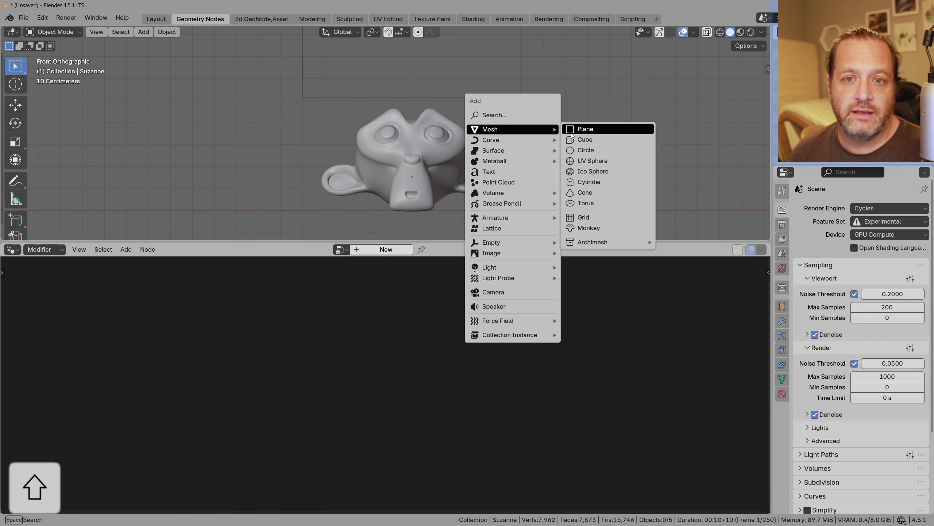
pyautogui.click(596, 171)
pyautogui.press('s')
pyautogui.click(579, 209)
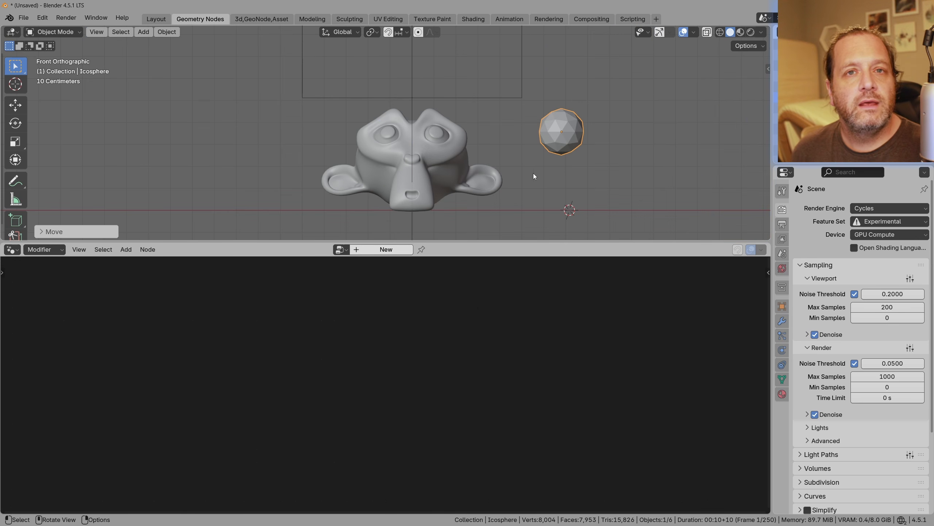
# Create a geometry node tree on Suzanne and add an Object Info node with its Object exposed as a group input.
pyautogui.click(489, 174)
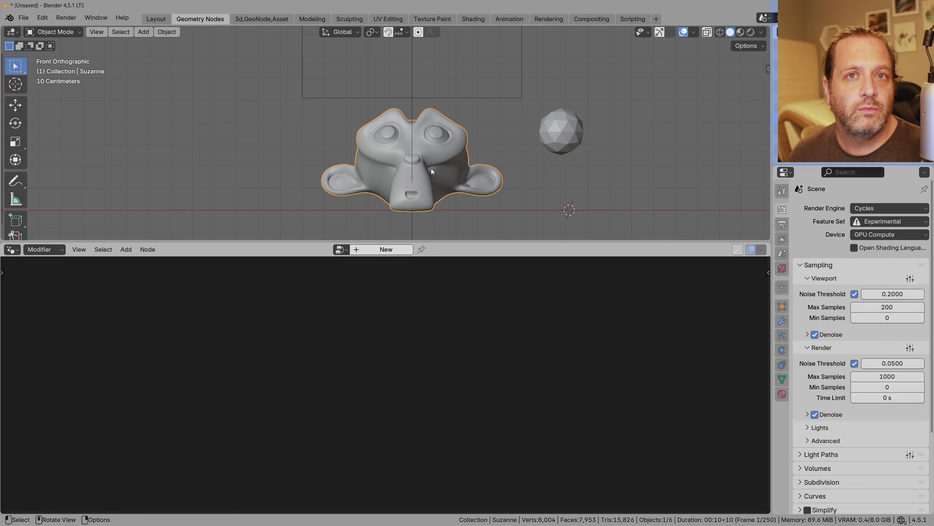
pyautogui.click(386, 249)
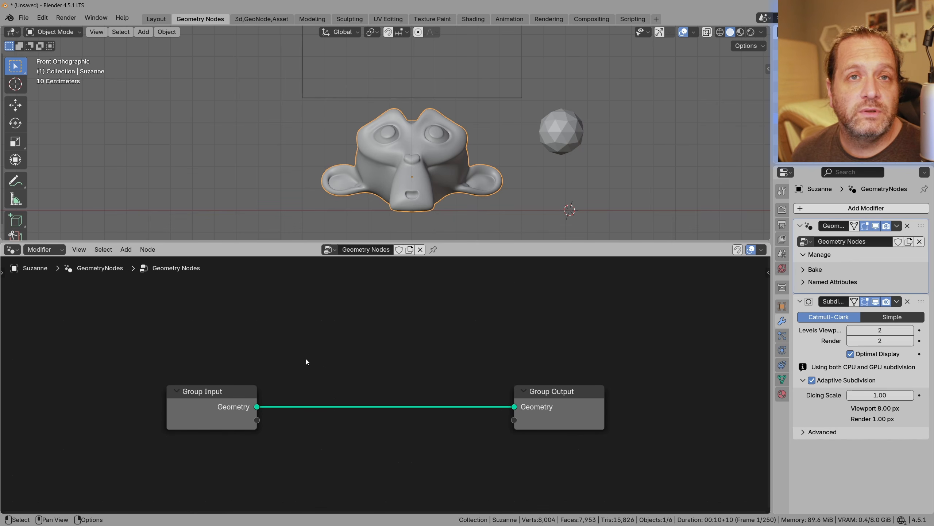
pyautogui.hotkey('shift', 'a')
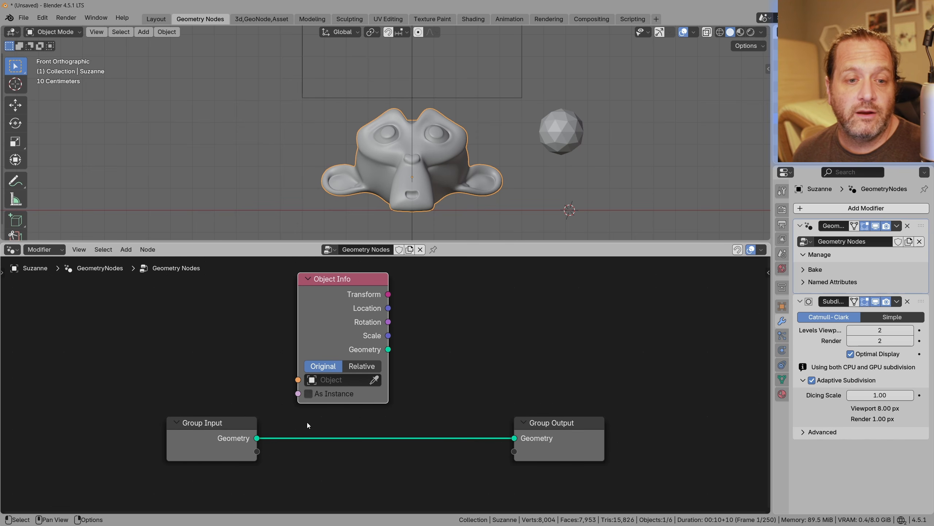
pyautogui.moveTo(257, 451); pyautogui.dragTo(298, 380)
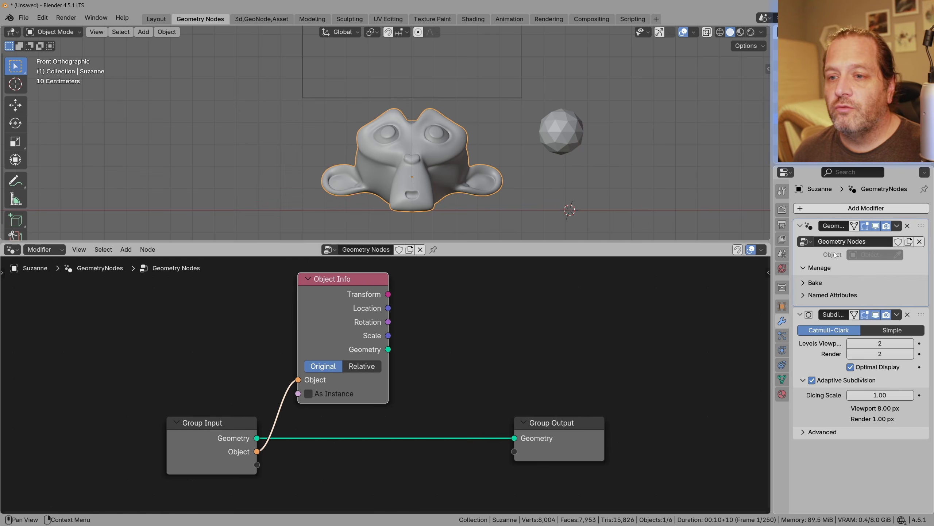
# Pick the icosphere as the modifier's Object input and set the Object Info node to Relative.
pyautogui.click(899, 254)
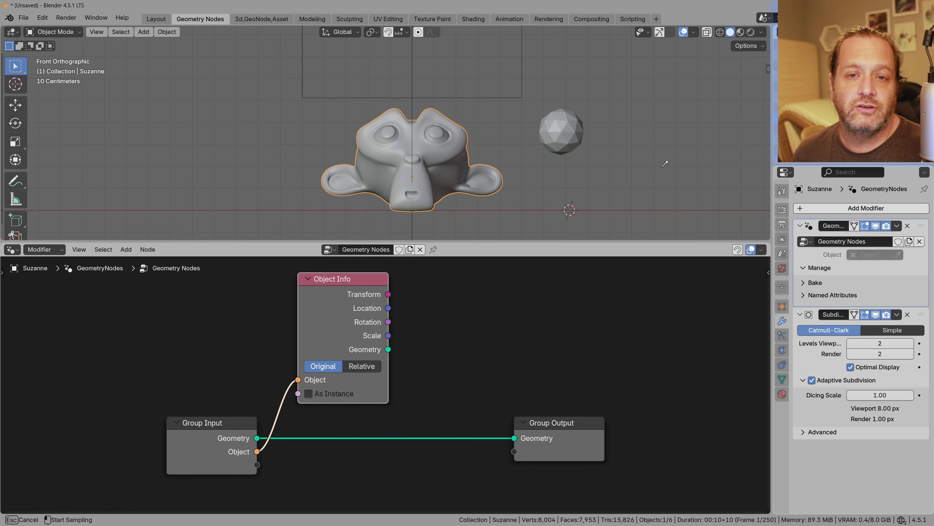
pyautogui.click(569, 132)
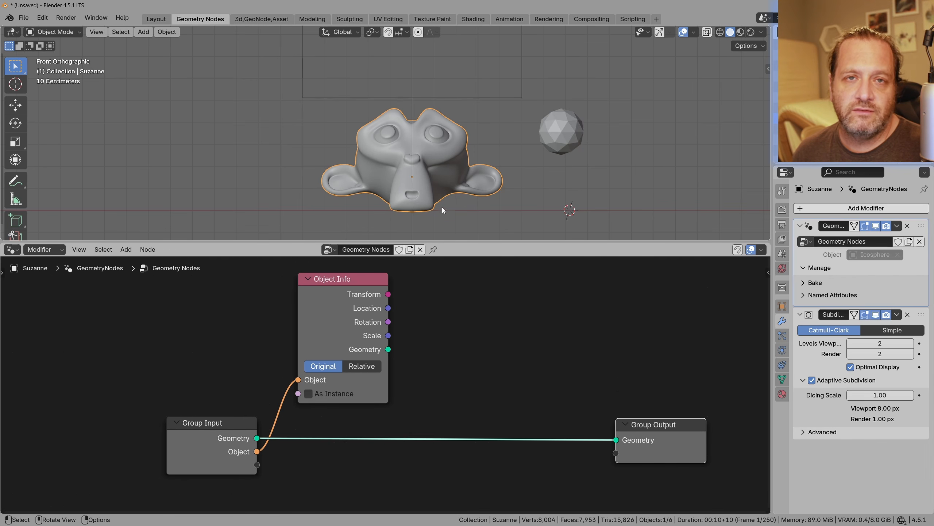
pyautogui.click(359, 368)
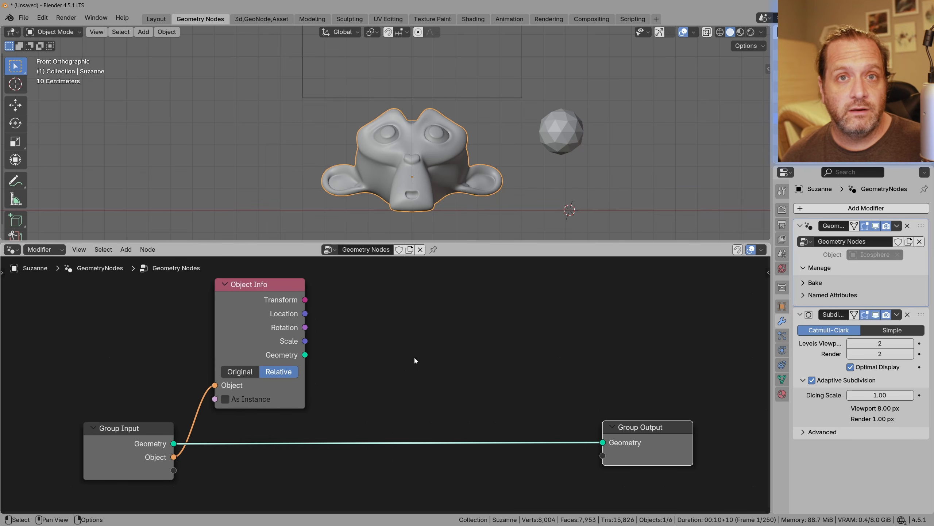
# Add a Store Named Attribute node on the geometry link between Group Input and Group Output.
pyautogui.press('Escape')
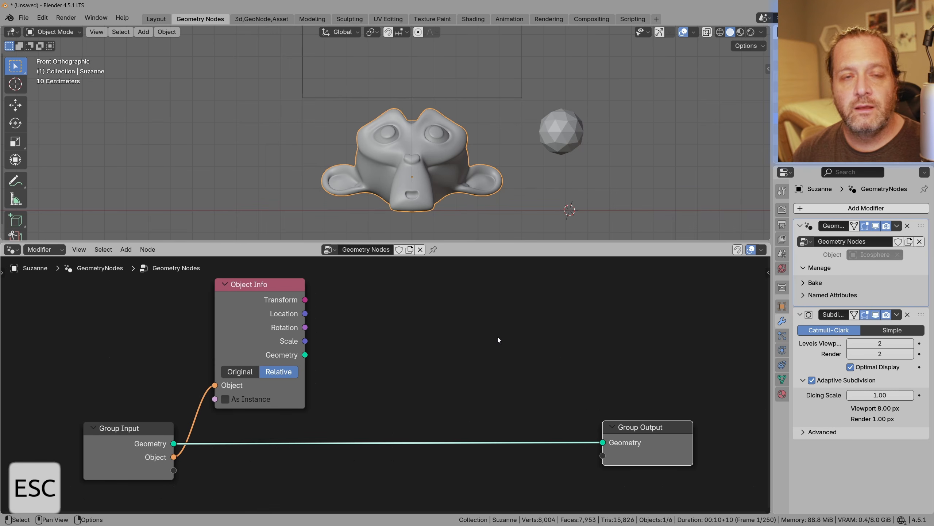
pyautogui.hotkey('shift', 'a')
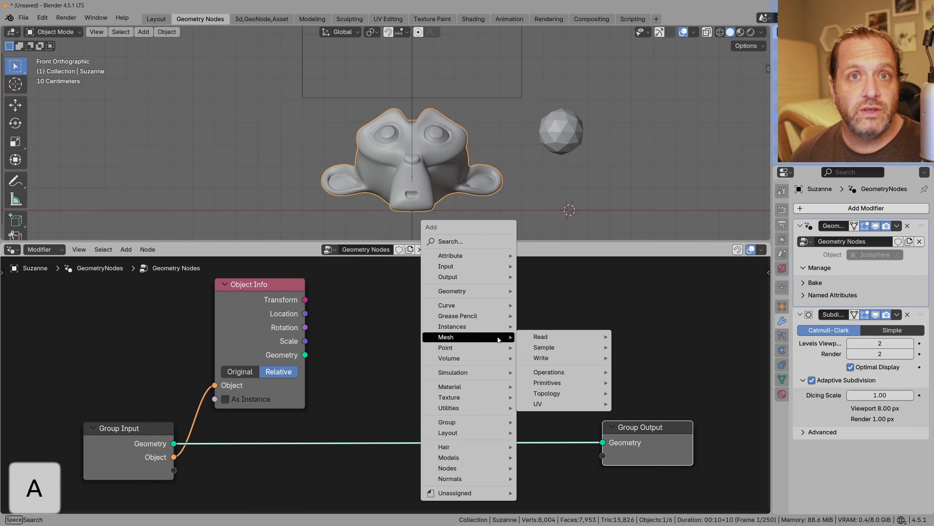
pyautogui.write('store')
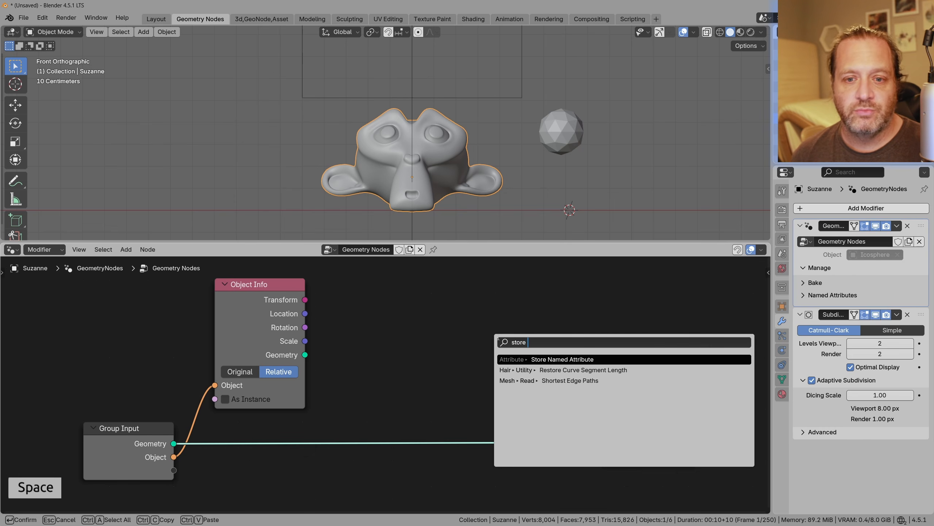
pyautogui.press('Return')
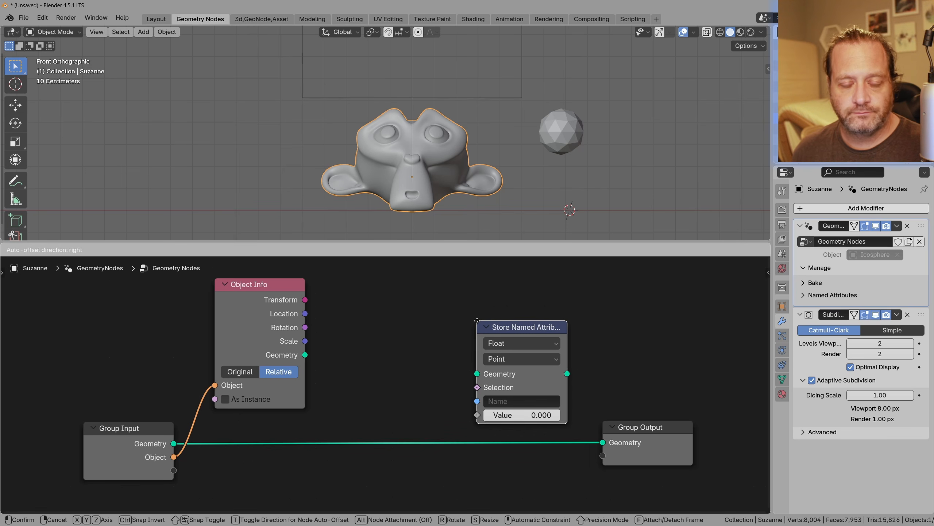
pyautogui.click(472, 319)
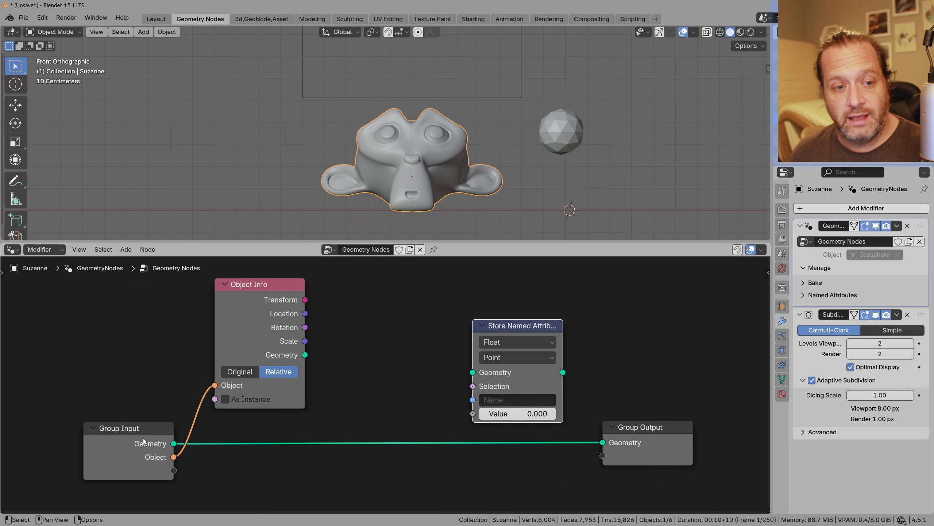
pyautogui.moveTo(144, 440)
pyautogui.mouseDown()
pyautogui.moveTo(134, 441)
pyautogui.moveTo(159, 433)
pyautogui.moveTo(135, 449)
pyautogui.moveTo(142, 438)
pyautogui.mouseUp()
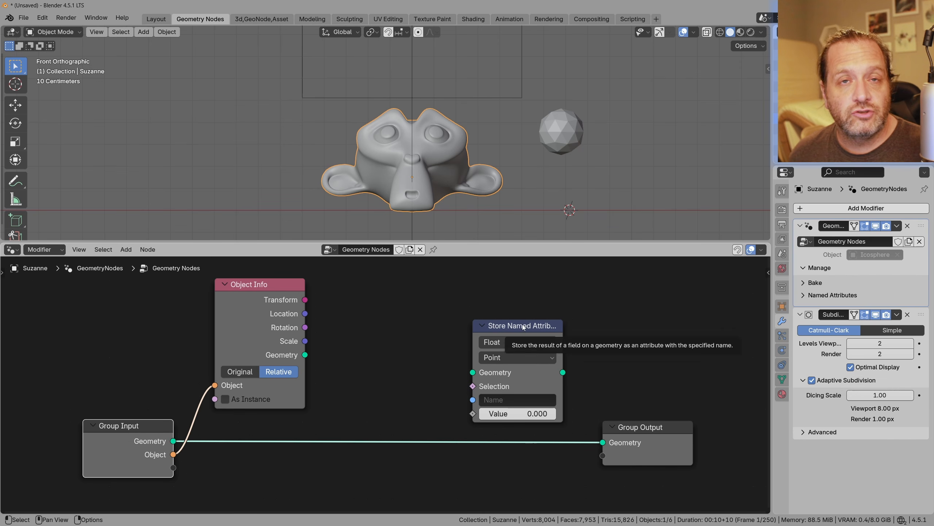
pyautogui.moveTo(523, 324); pyautogui.dragTo(514, 395)
pyautogui.keyDown('shift'); pyautogui.moveTo(607, 477); pyautogui.dragTo(606, 467, button='middle'); pyautogui.keyUp('shift')
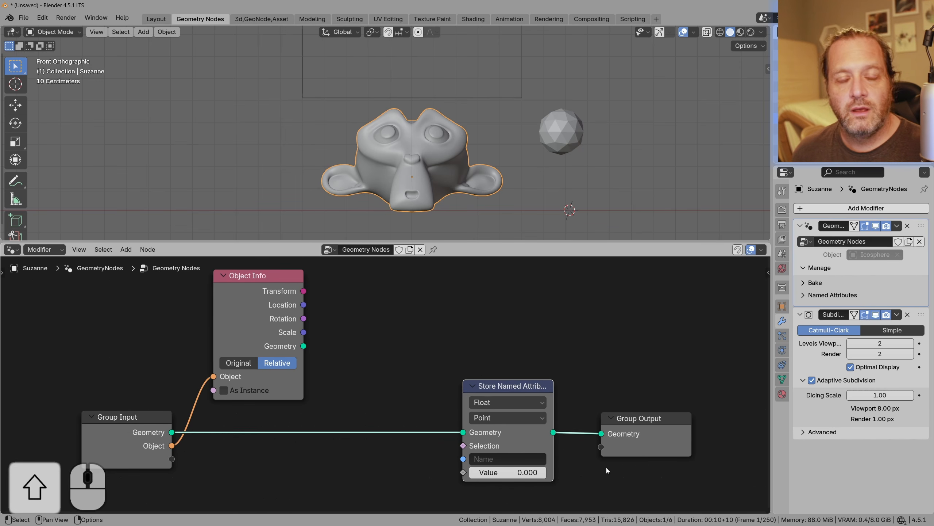
# Name the stored attribute mix.
pyautogui.click(528, 456)
pyautogui.write('mix')
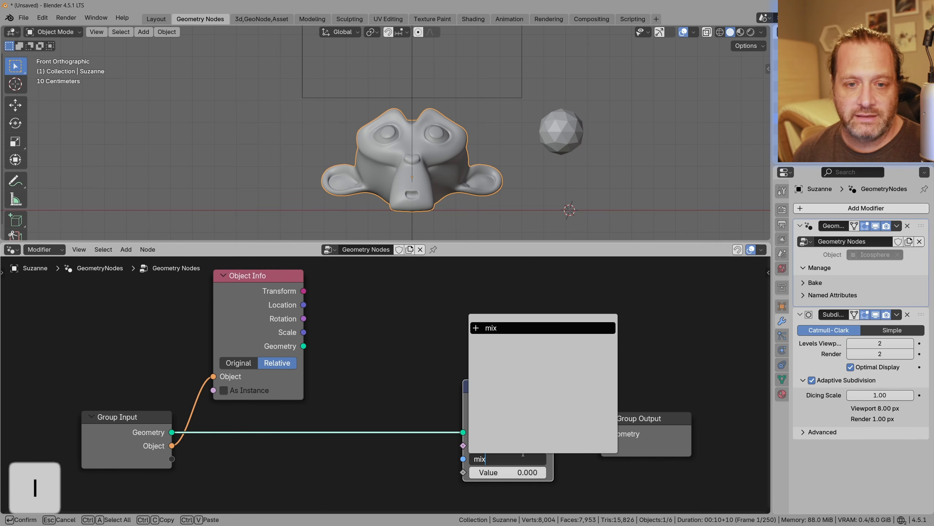
pyautogui.press('Return')
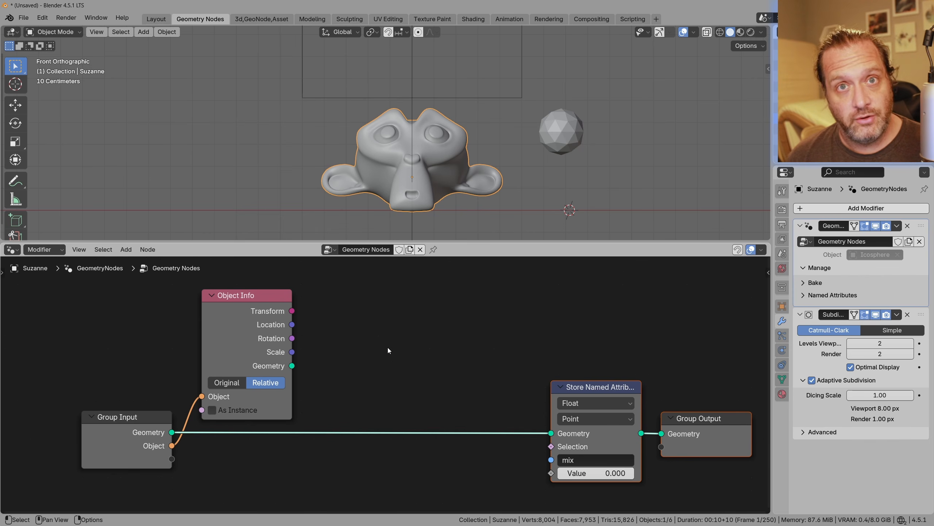
# Add a Geometry Proximity node beside the Object Info node.
pyautogui.hotkey('shift', 'a')
pyautogui.write('geometry pr')
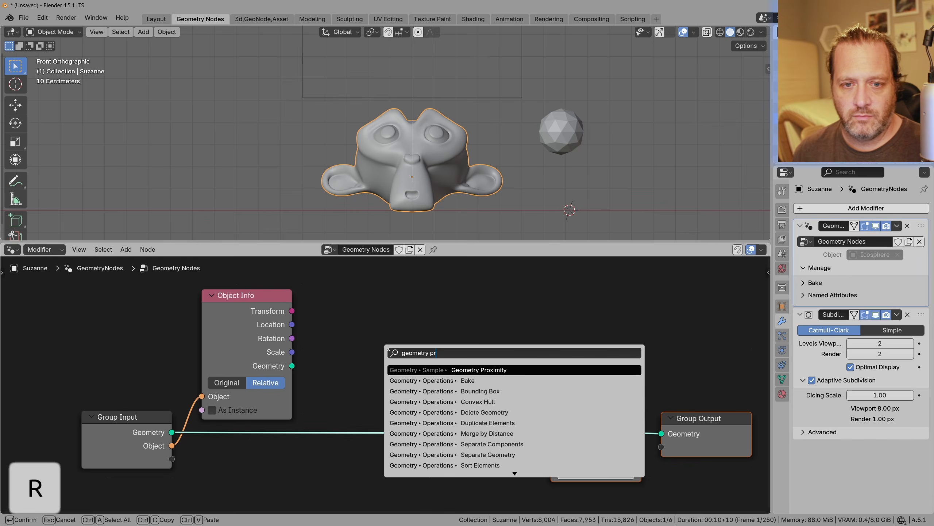
pyautogui.press('Return')
pyautogui.click(375, 293)
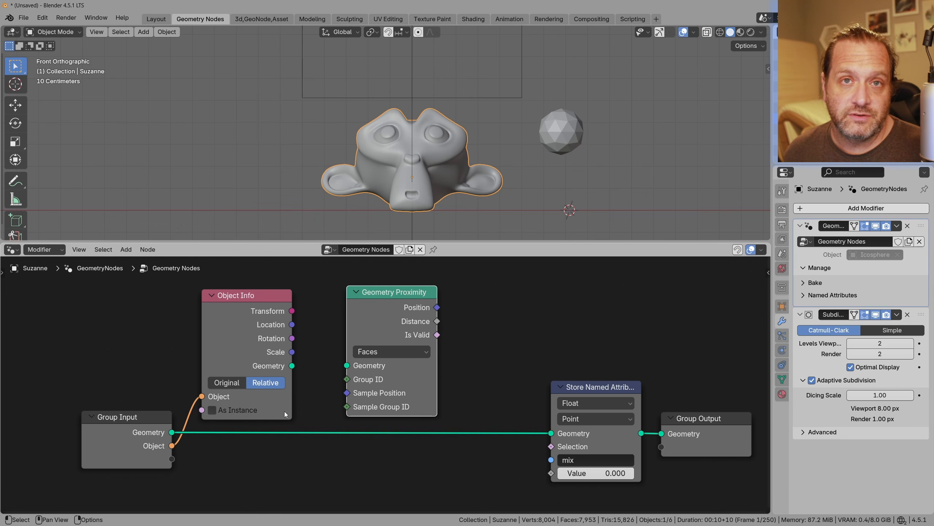
# Link Object Info's Geometry into Geometry Proximity and its Distance into the stored attribute's Value, using Faces as the target geometry.
pyautogui.moveTo(292, 365); pyautogui.dragTo(345, 366)
pyautogui.moveTo(250, 317); pyautogui.dragTo(256, 315)
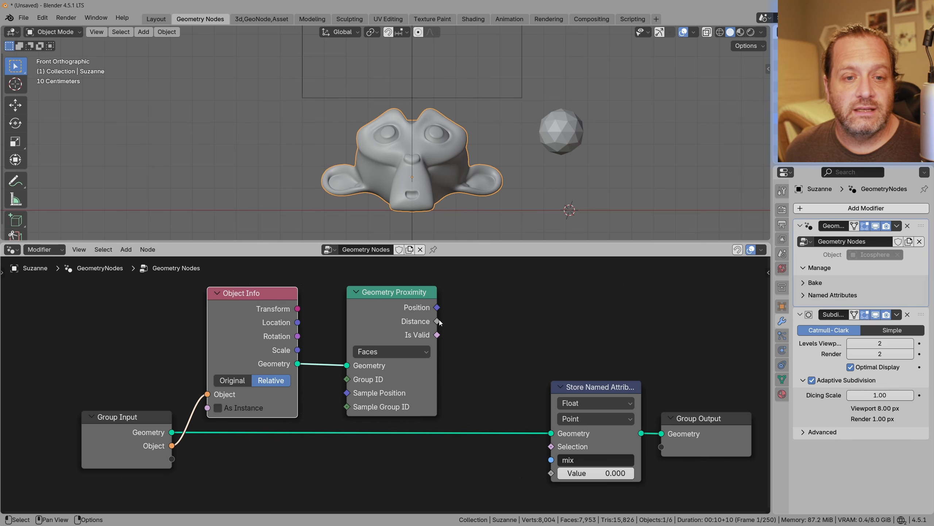
pyautogui.moveTo(440, 320); pyautogui.dragTo(439, 318)
pyautogui.moveTo(462, 352); pyautogui.dragTo(546, 476)
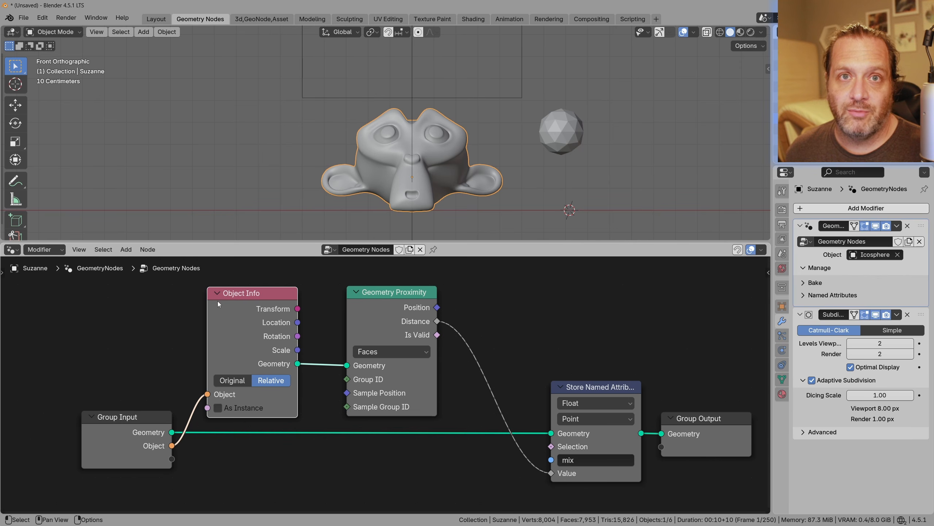
pyautogui.click(387, 352)
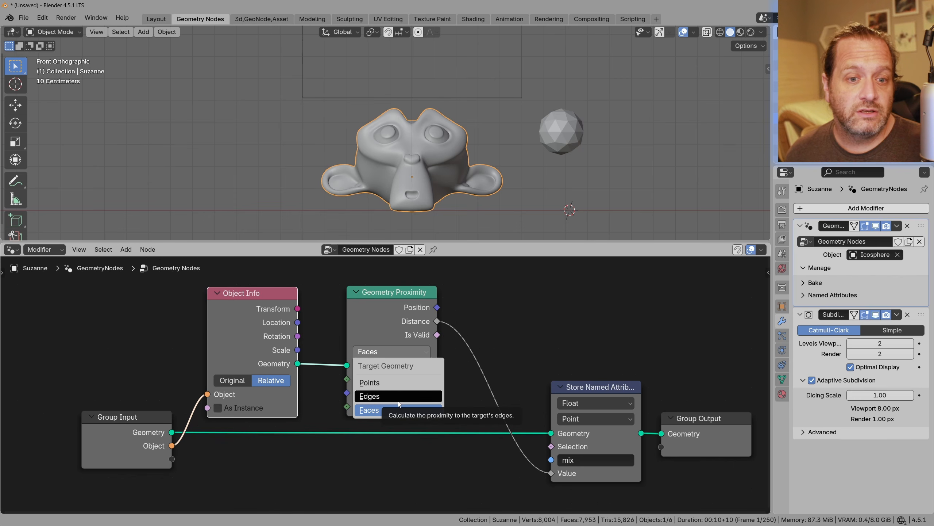
pyautogui.click(390, 412)
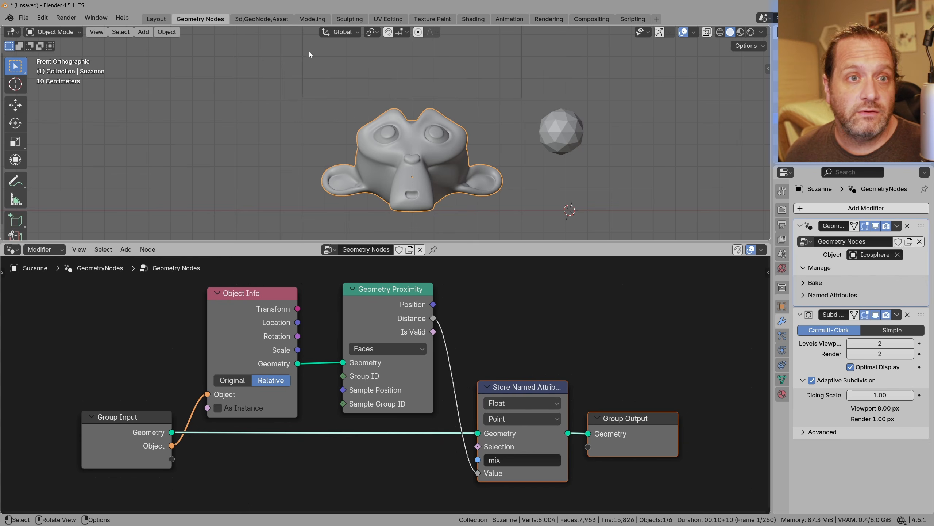
# Split the node editor in two and turn the new area into a Spreadsheet.
pyautogui.moveTo(769, 244); pyautogui.dragTo(409, 254)
pyautogui.click(422, 249)
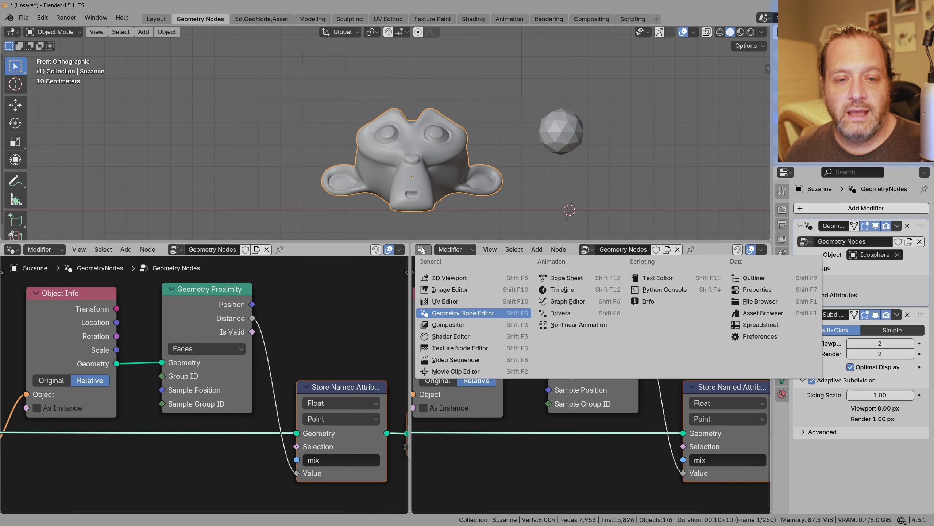
pyautogui.click(750, 324)
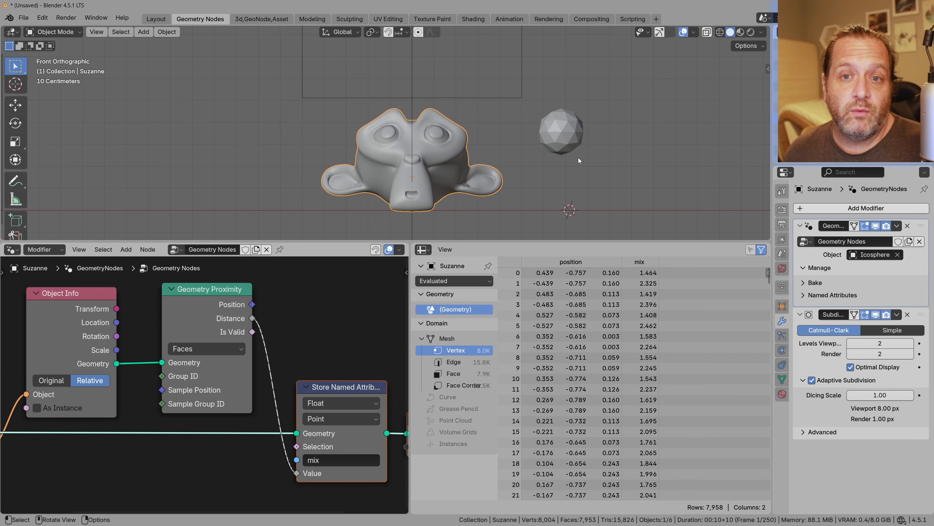
# Select the icosphere and then Suzanne again to compare their spreadsheet data, and pin Suzanne in the spreadsheet.
pyautogui.click(560, 141)
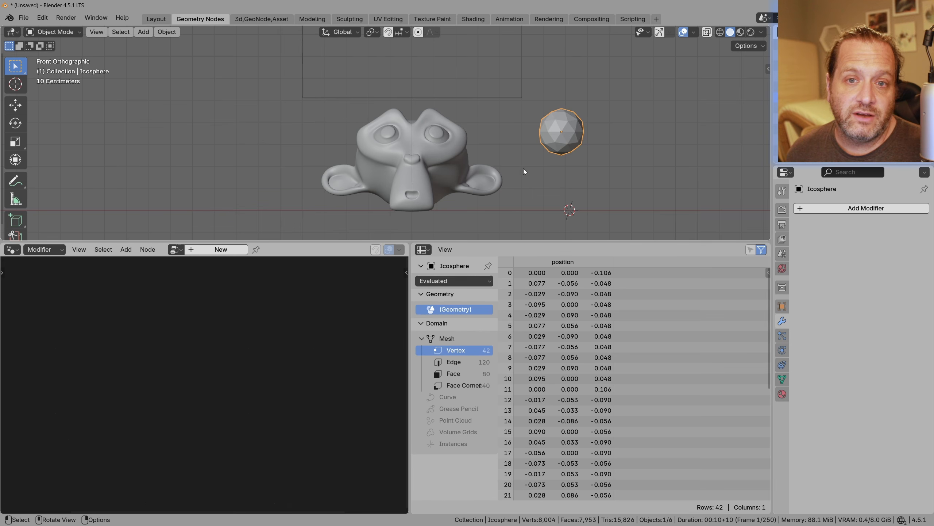
pyautogui.click(417, 182)
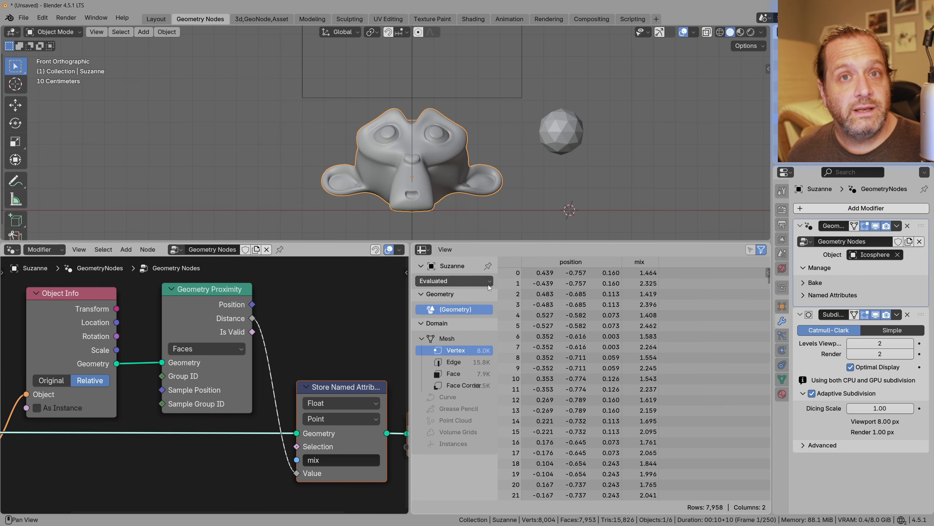
pyautogui.click(488, 265)
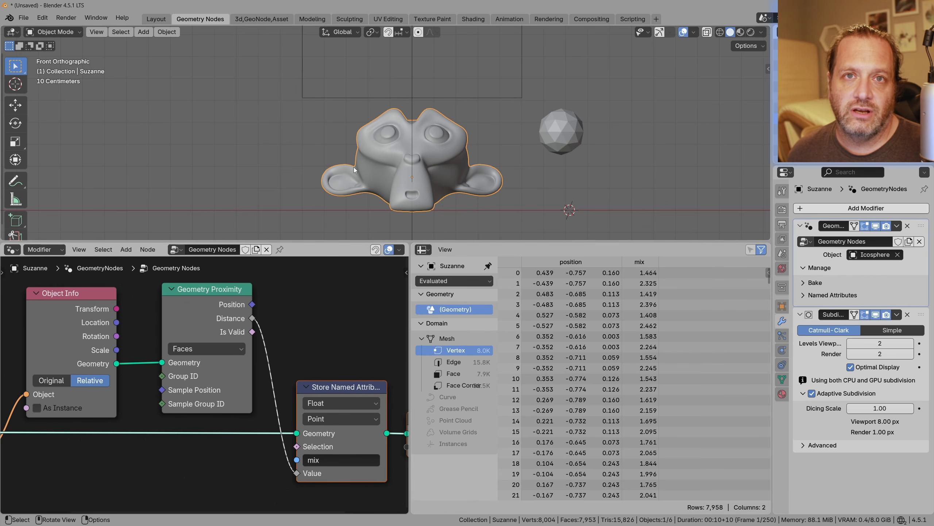
# Move the icosphere closer to Suzanne's head.
pyautogui.click(571, 134)
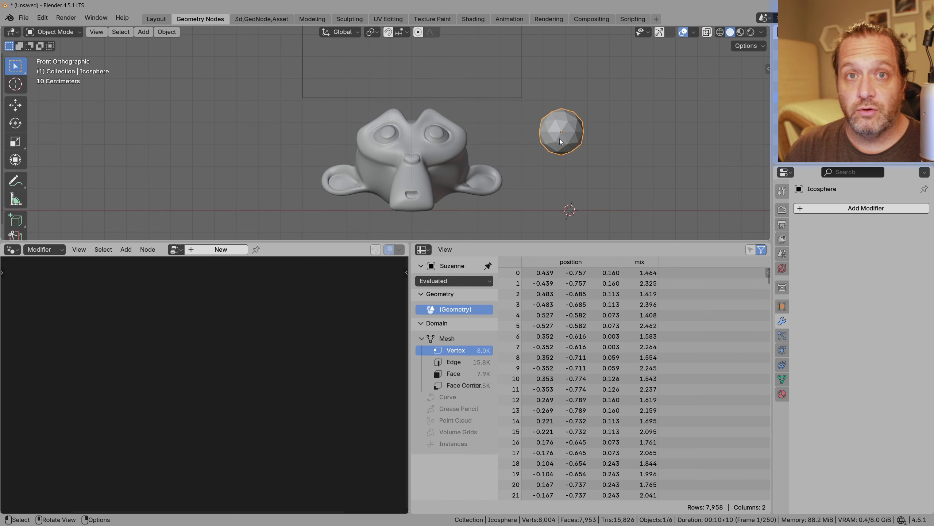
pyautogui.press('g')
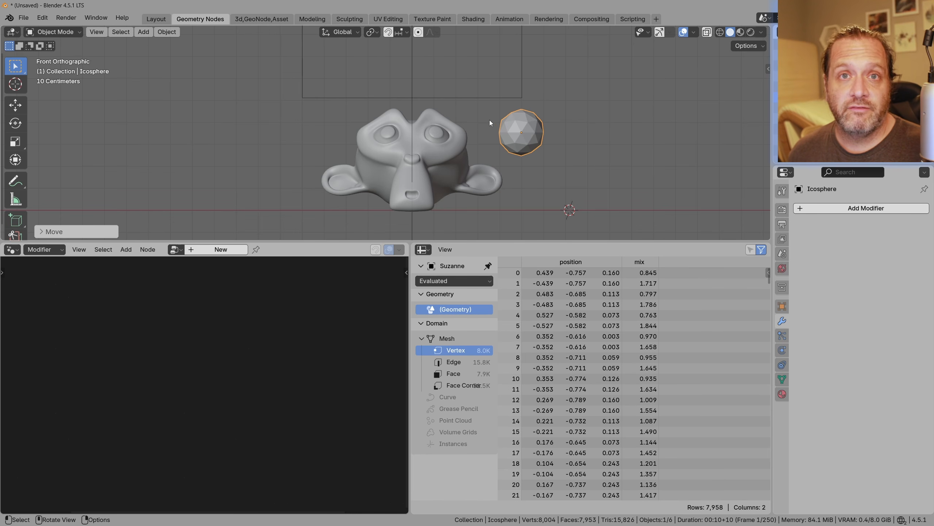
# Move the icosphere progressively farther away from Suzanne to compare the stored mix values in the spreadsheet.
pyautogui.press('g')
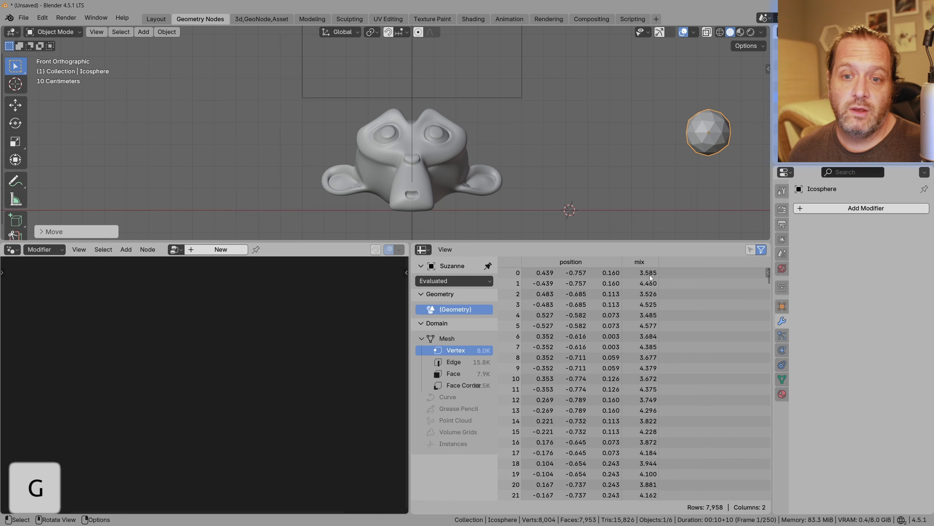
pyautogui.click(680, 119)
pyautogui.scroll(-3, 553, 141)
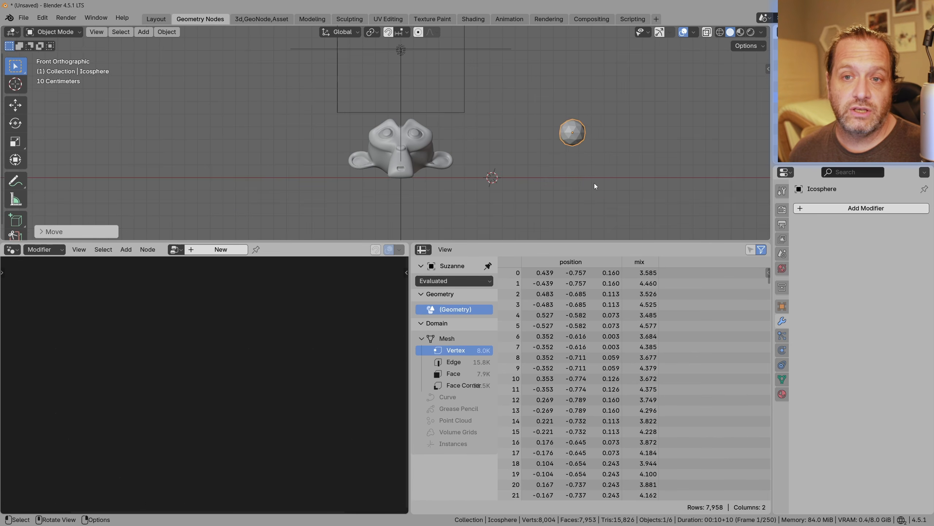
pyautogui.press('g')
pyautogui.click(712, 151)
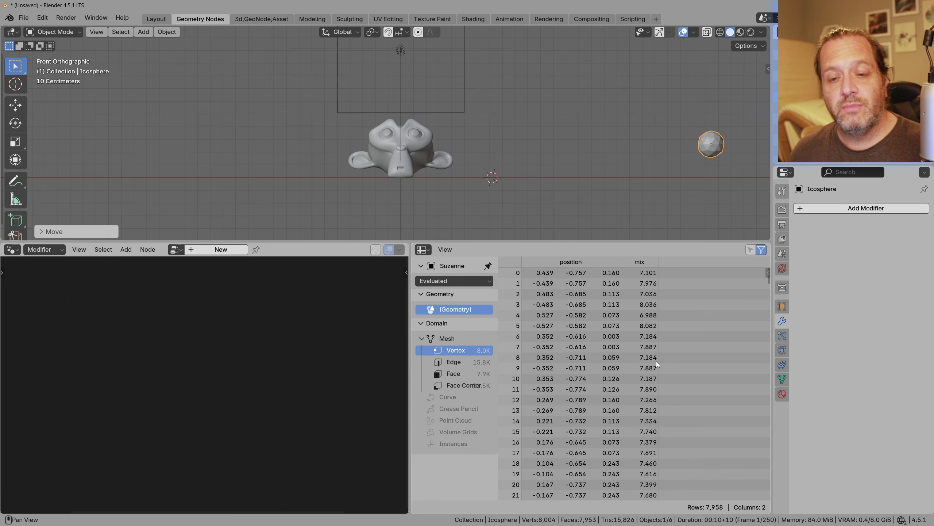
pyautogui.scroll(-3, 665, 108)
pyautogui.scroll(-5, 665, 112)
pyautogui.press('g')
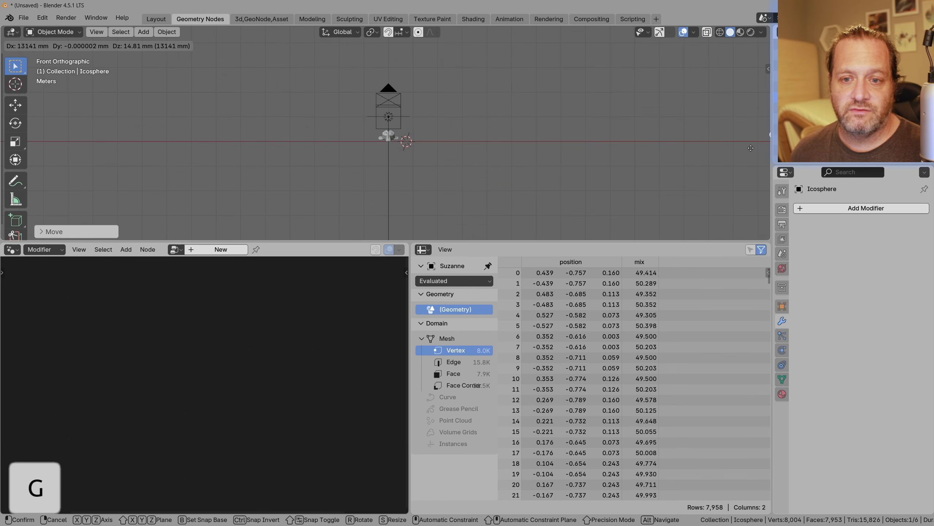
pyautogui.rightClick(196, 137)
pyautogui.scroll(5, 359, 148)
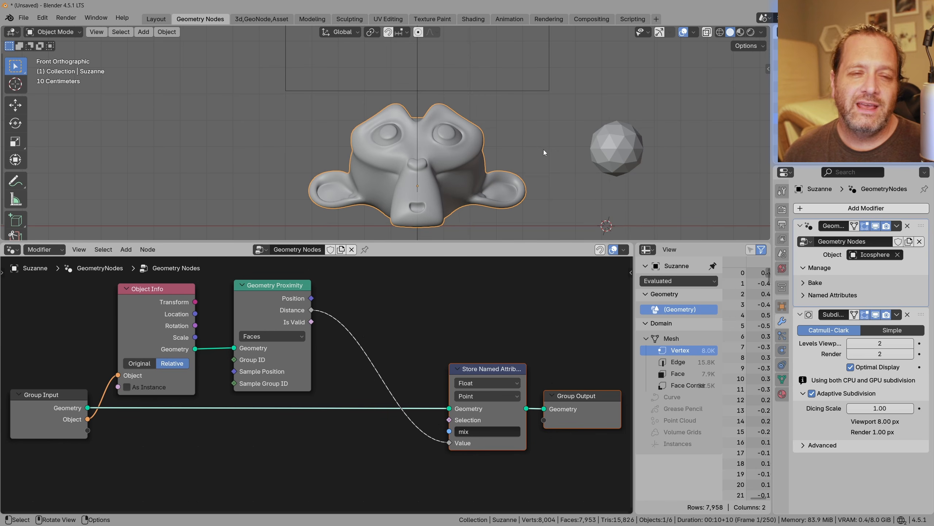
# Add a Float Curve node between Geometry Proximity's Distance output and the Value input of Store Named Attribute.
pyautogui.scroll(-2, 450, 362)
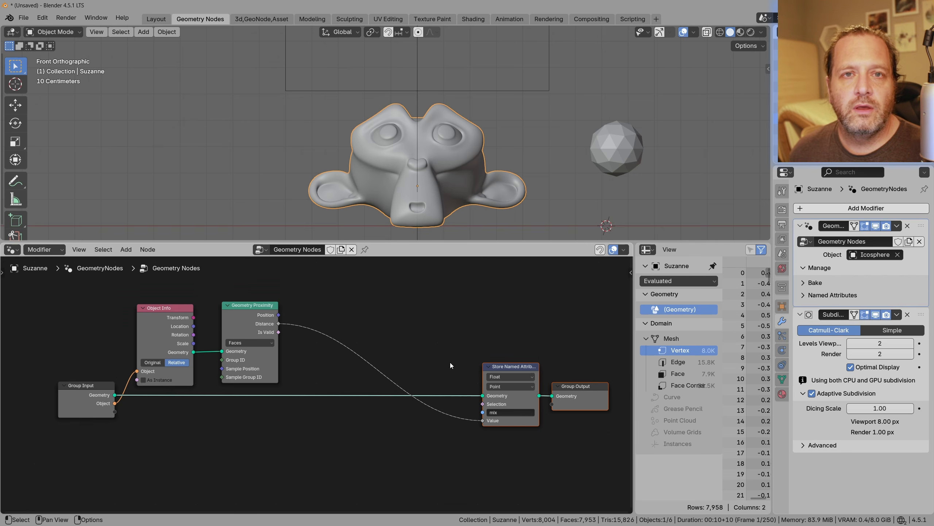
pyautogui.press('shift')
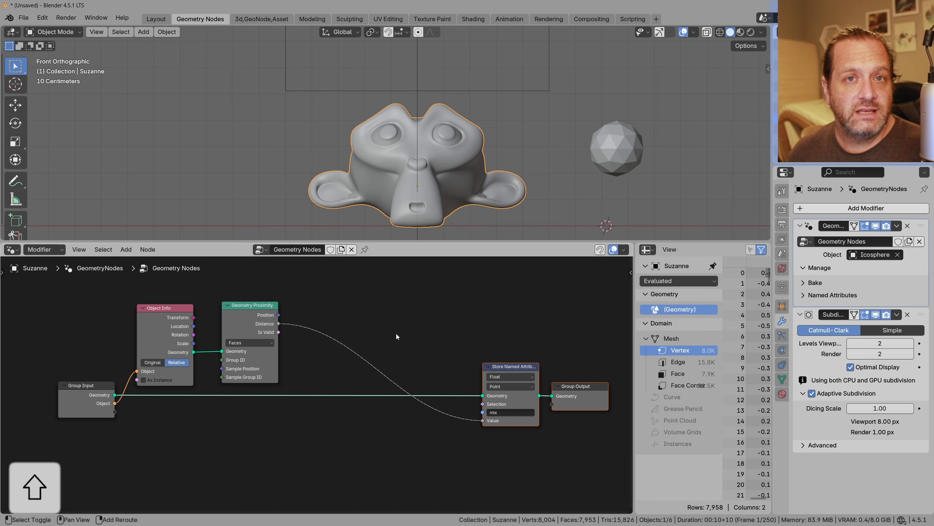
pyautogui.hotkey('shift', 'a')
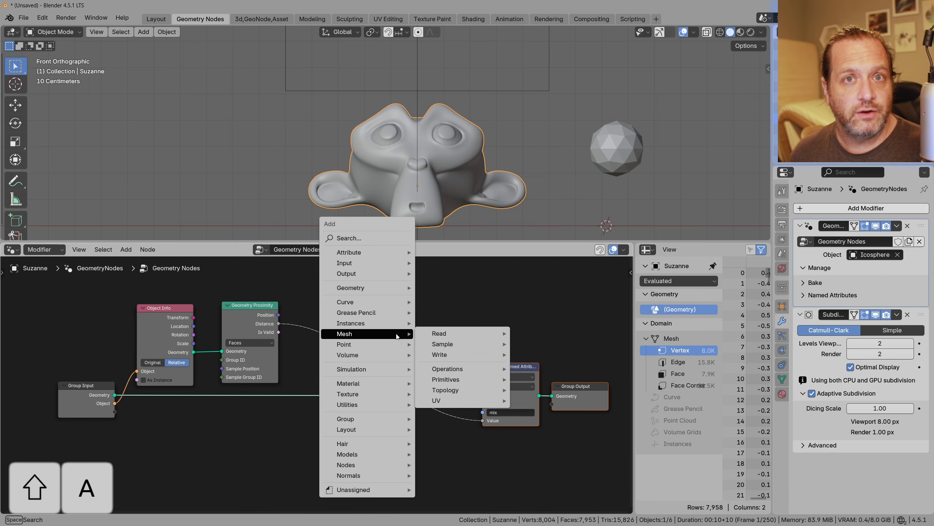
pyautogui.write('floa')
pyautogui.press('Return')
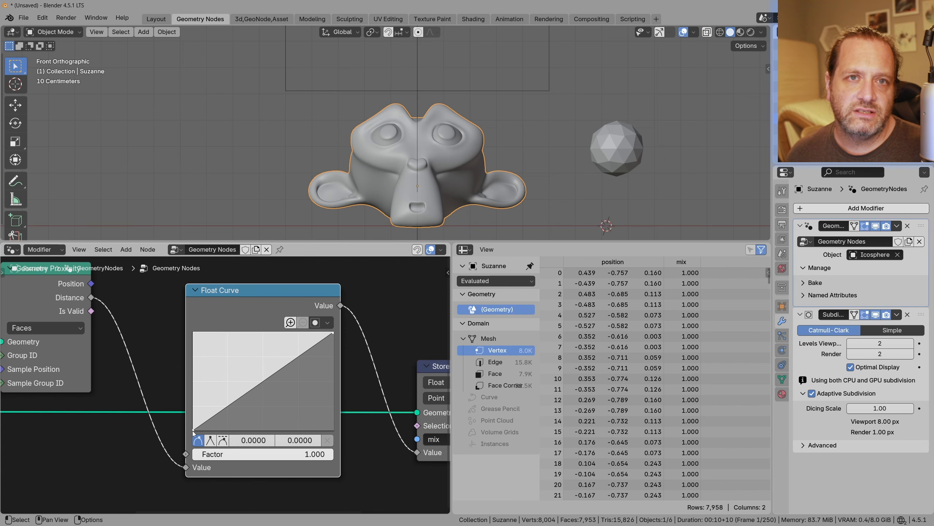
# Bend the Float Curve downward with a middle point at about 0.634, 0.353, and move the icosphere closer to Suzanne.
pyautogui.moveTo(194, 430)
pyautogui.mouseDown()
pyautogui.moveTo(201, 407)
pyautogui.moveTo(212, 412)
pyautogui.moveTo(194, 430)
pyautogui.mouseUp()
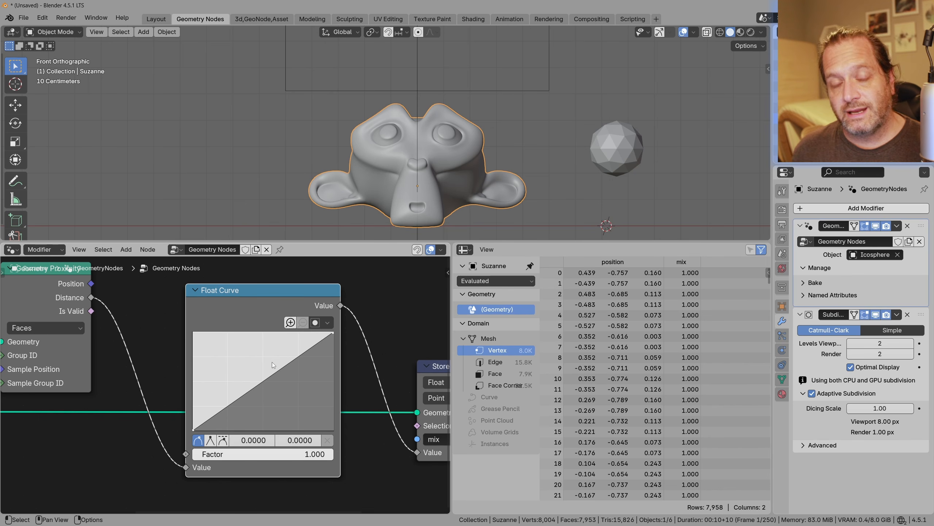
pyautogui.click(332, 334)
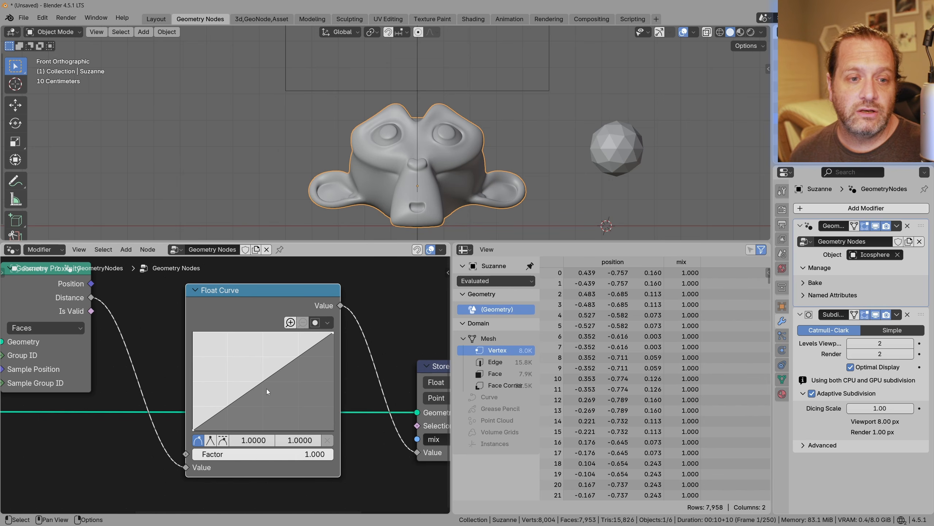
pyautogui.moveTo(265, 383); pyautogui.dragTo(282, 396)
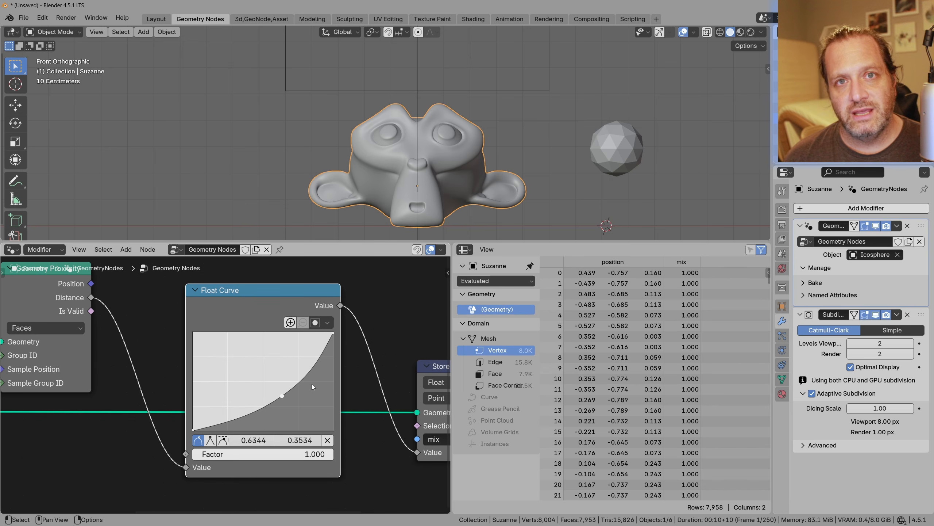
pyautogui.scroll(-2, 312, 385)
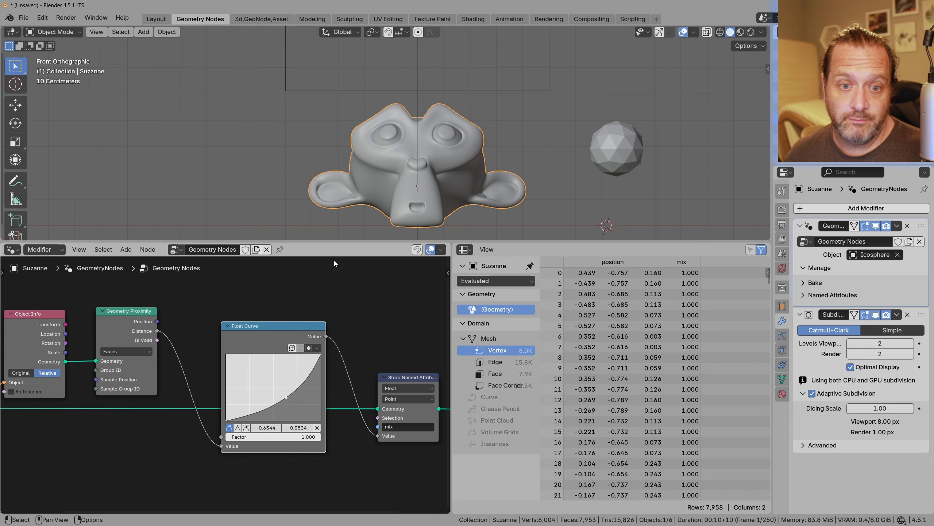
pyautogui.moveTo(643, 148); pyautogui.dragTo(558, 147)
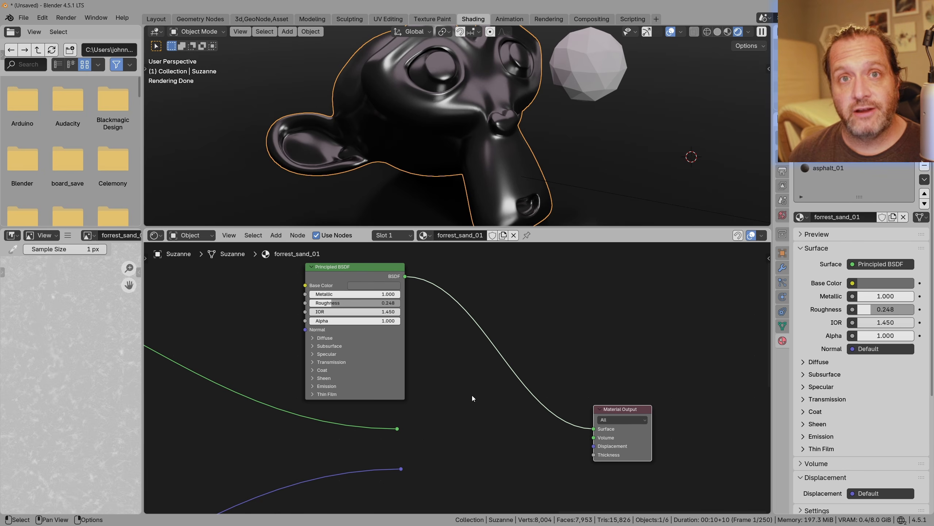
# Insert a Mix Shader between the metallic Principled BSDF and the Material Output, and link the sand material's reroute into its second Shader input.
pyautogui.hotkey('shift', 'a')
pyautogui.write('mix sh')
pyautogui.press('Return')
pyautogui.click(478, 365)
pyautogui.moveTo(398, 429); pyautogui.dragTo(480, 393)
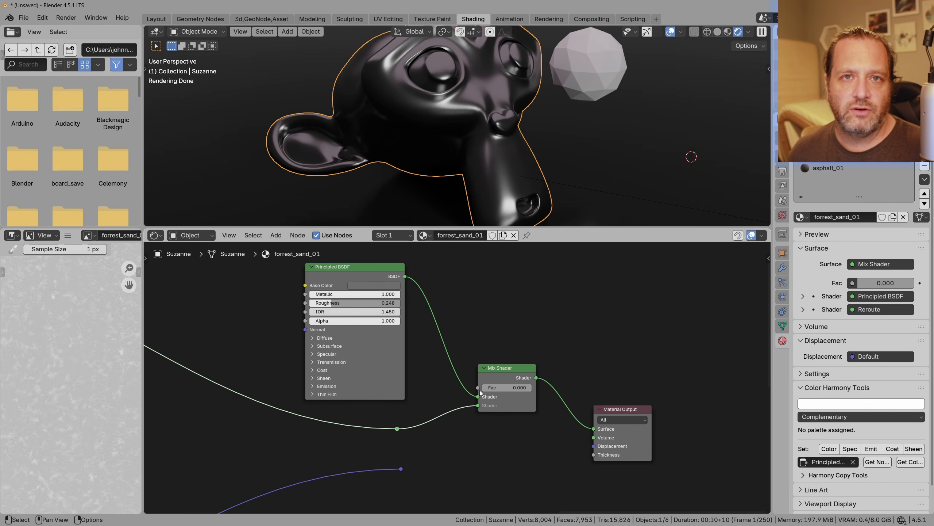
# Set the Mix Shader's Fac to 1.000 and move the metallic Principled BSDF farther away from the Mix Shader.
pyautogui.moveTo(372, 269)
pyautogui.mouseDown()
pyautogui.moveTo(385, 277)
pyautogui.moveTo(377, 267)
pyautogui.mouseUp()
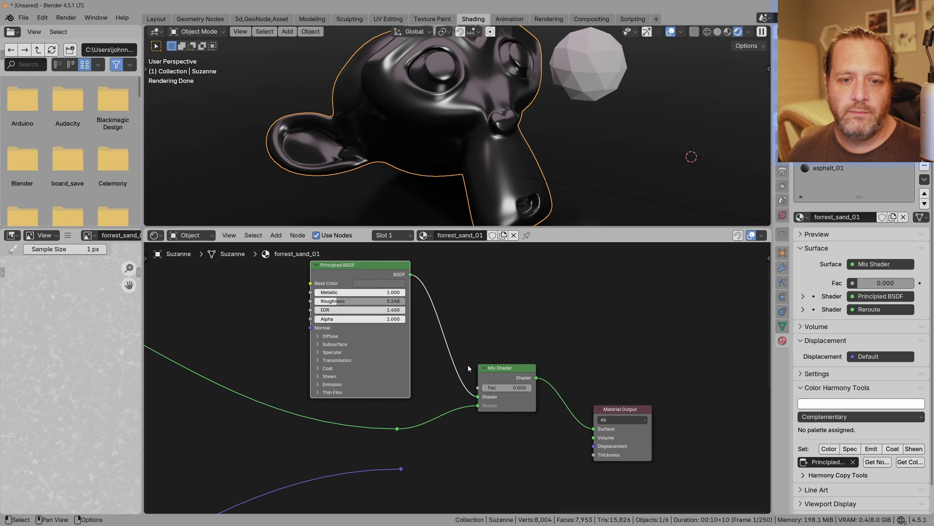
pyautogui.moveTo(486, 387); pyautogui.dragTo(533, 387)
pyautogui.scroll(-5, 488, 408)
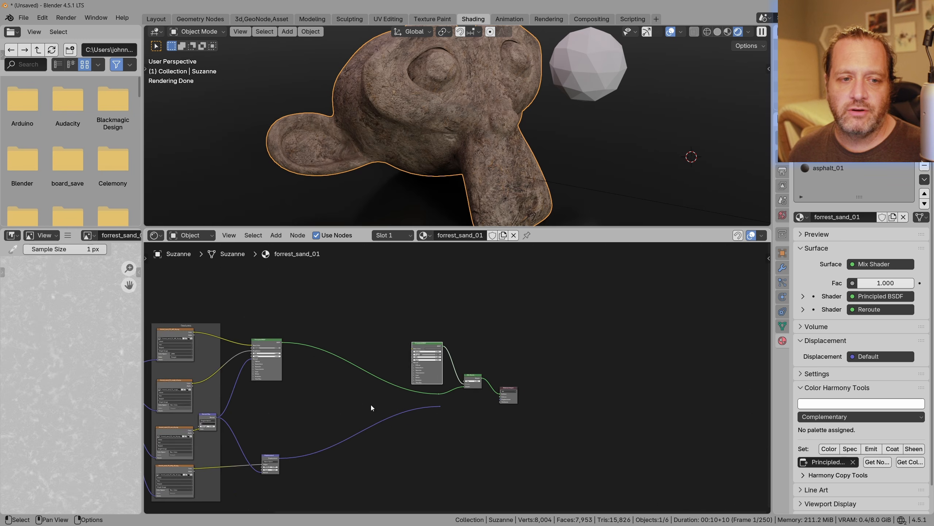
pyautogui.scroll(-1, 371, 405)
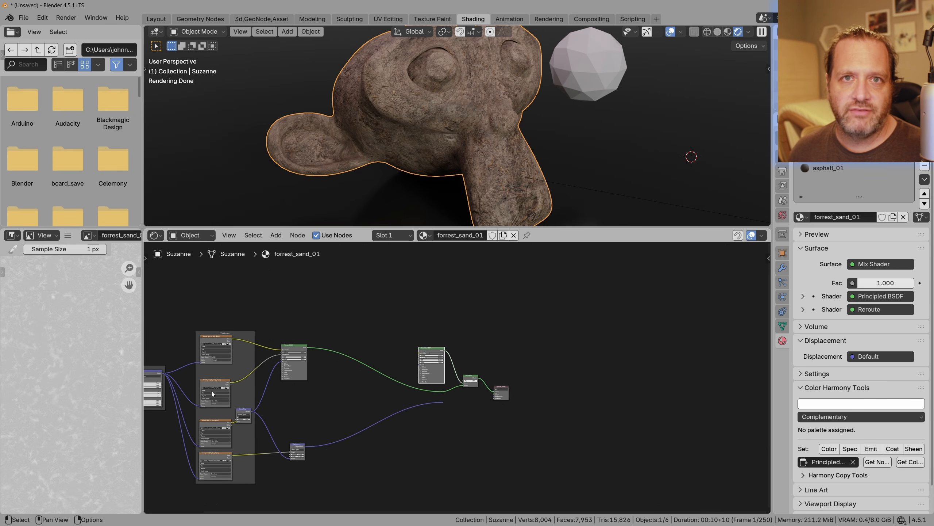
pyautogui.scroll(9, 427, 421)
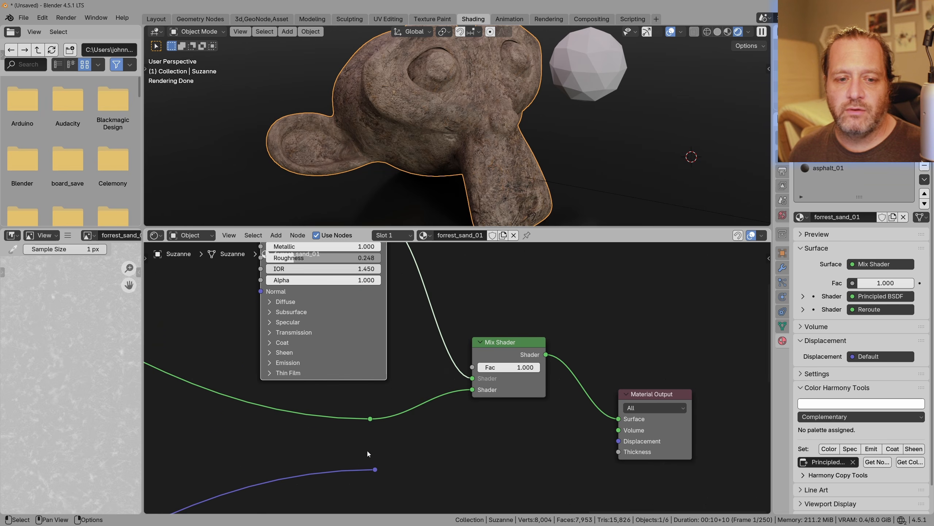
pyautogui.click(347, 332)
pyautogui.press('g')
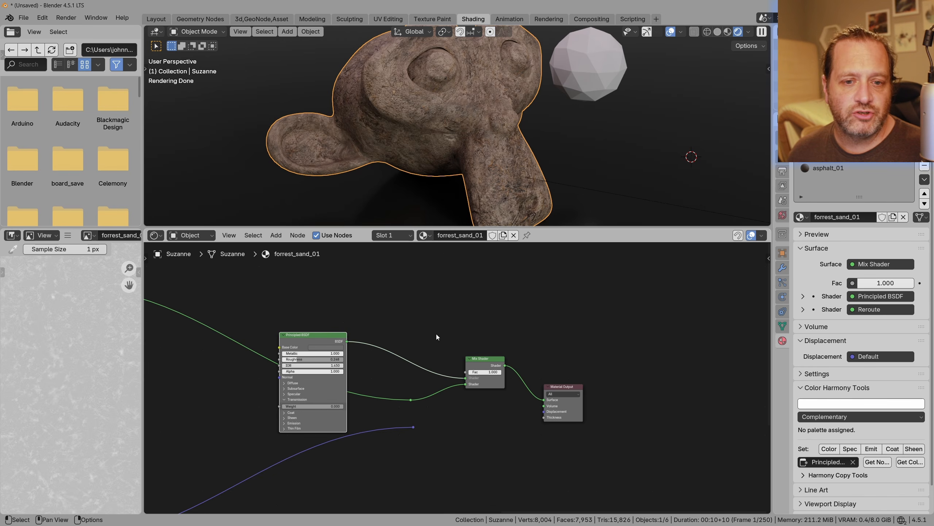
# Add an Attribute input node to the forrest_sand_01 material and place it above the Mix Shader.
pyautogui.scroll(3, 438, 331)
pyautogui.scroll(2, 439, 314)
pyautogui.hotkey('shift', 'a')
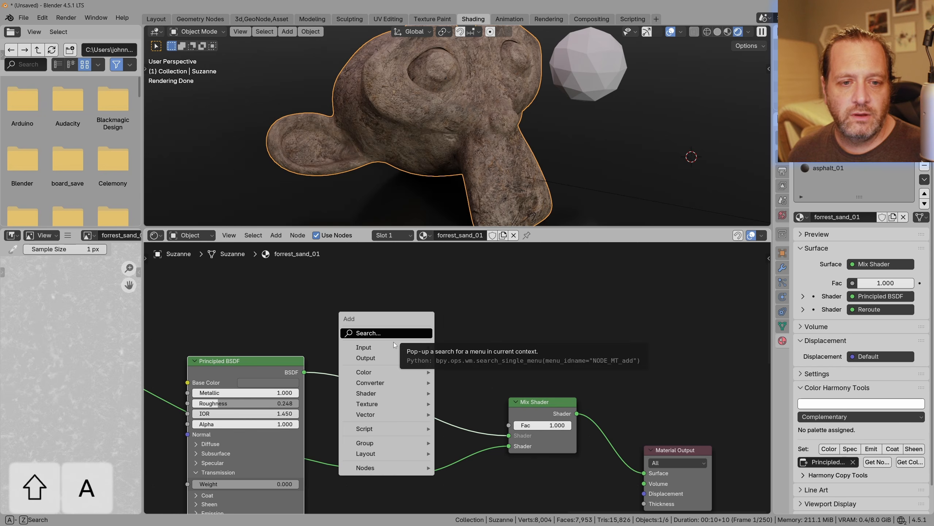
pyautogui.moveTo(386, 348)
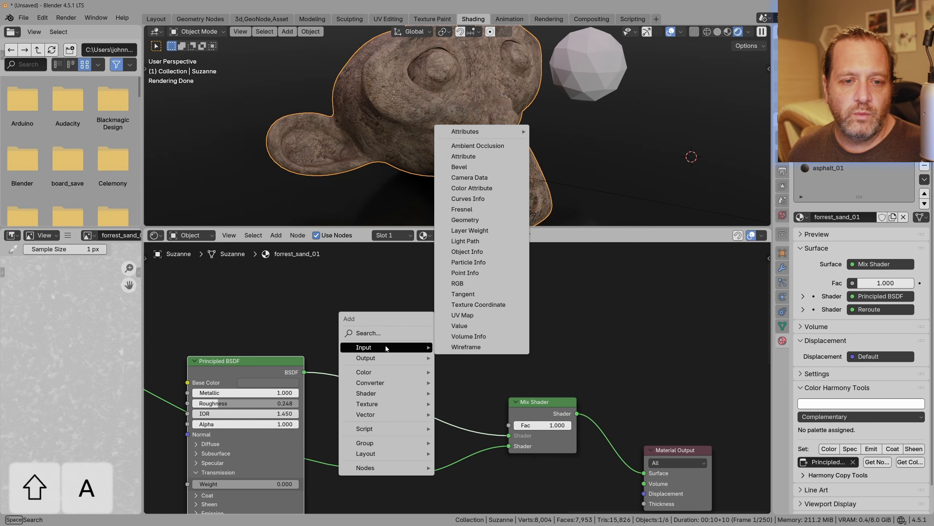
pyautogui.click(456, 156)
pyautogui.click(435, 353)
pyautogui.scroll(3, 451, 337)
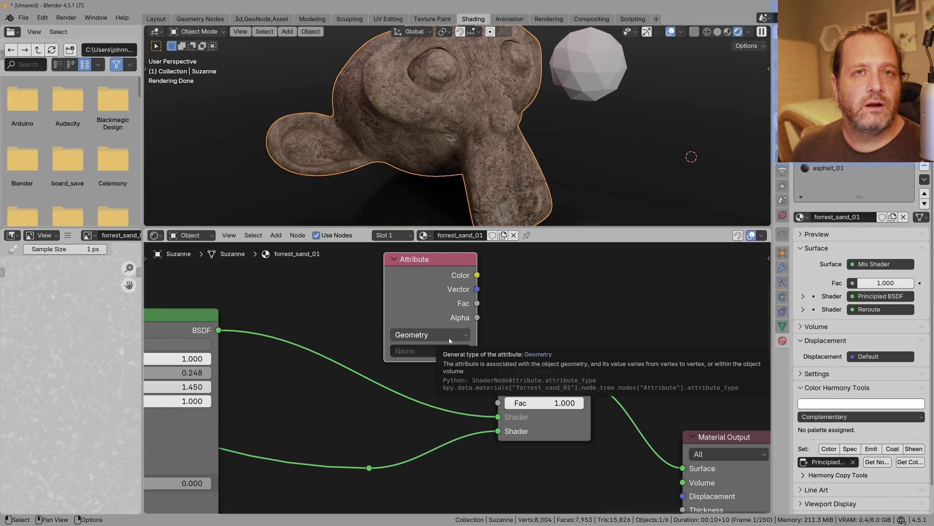
# Name the Attribute node's geometry attribute mix and link its Fac output to the Mix Shader's Fac input.
pyautogui.click(449, 335)
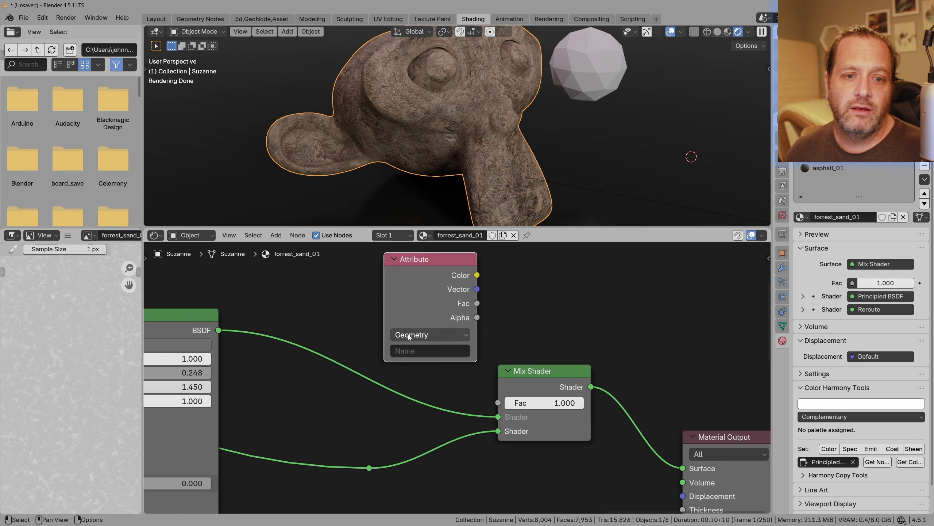
pyautogui.click(408, 353)
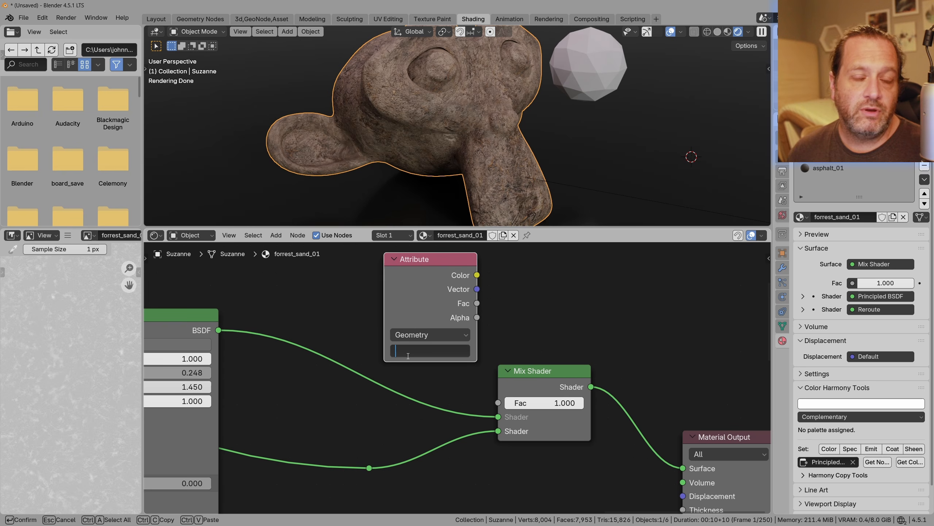
pyautogui.write('mix')
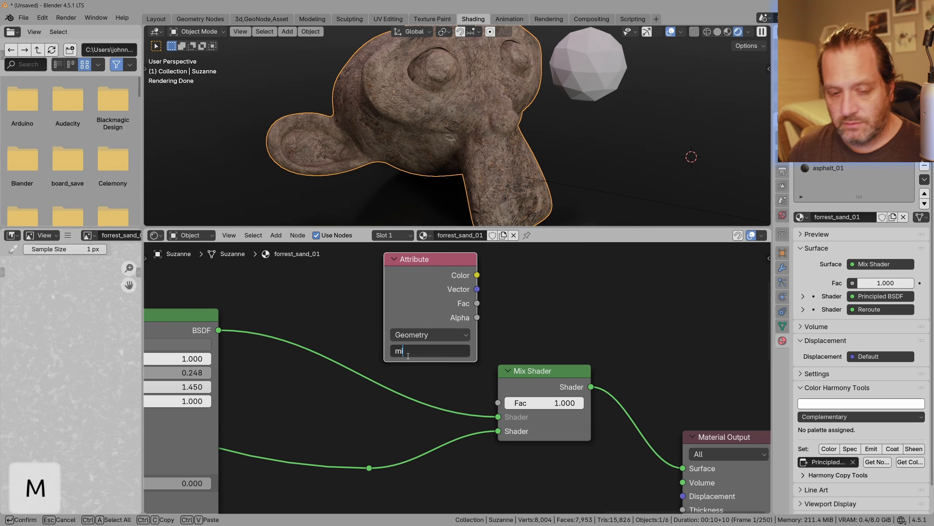
pyautogui.press('Return')
pyautogui.moveTo(477, 303); pyautogui.dragTo(494, 400)
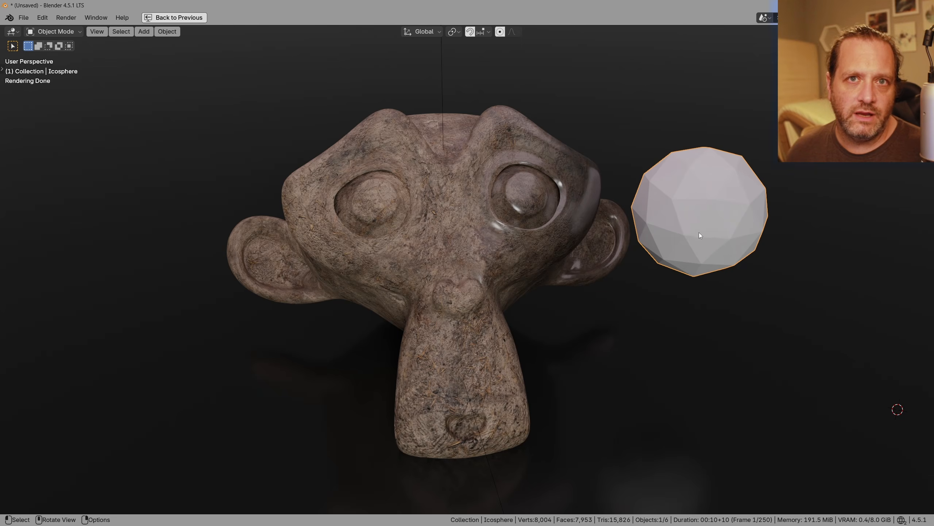
# Move the icosphere across Suzanne's face in the rendered view to test the proximity-based material blend.
pyautogui.press('g')
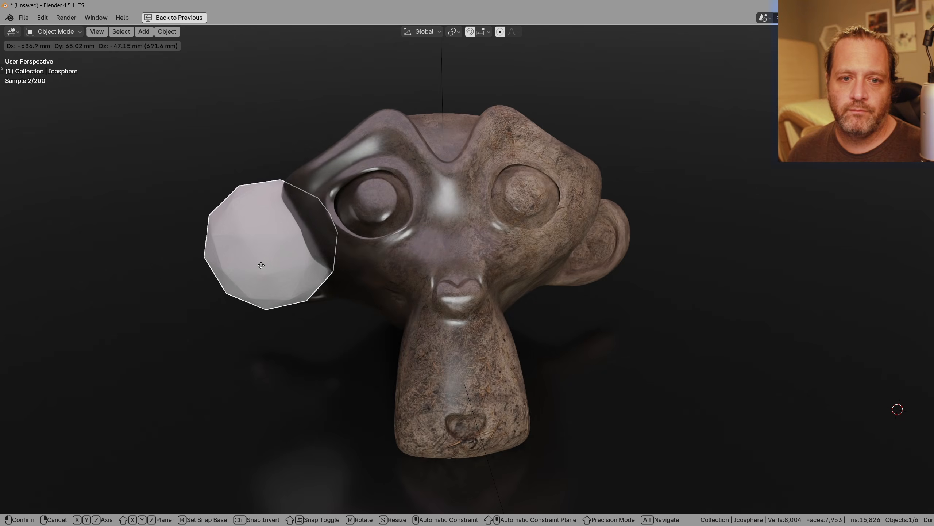
pyautogui.click(664, 271)
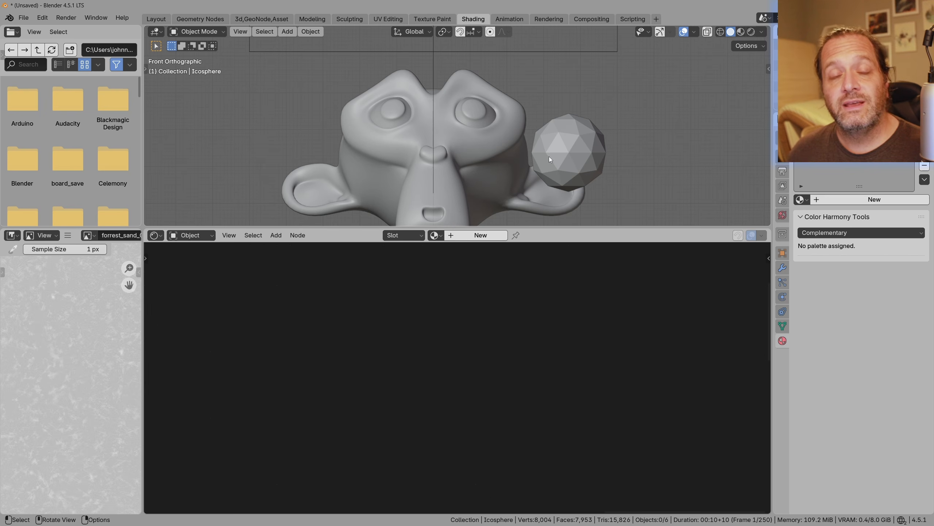
# Add a plain axes empty and move it up and away from Suzanne, beyond the icosphere.
pyautogui.hotkey('shift', 'a')
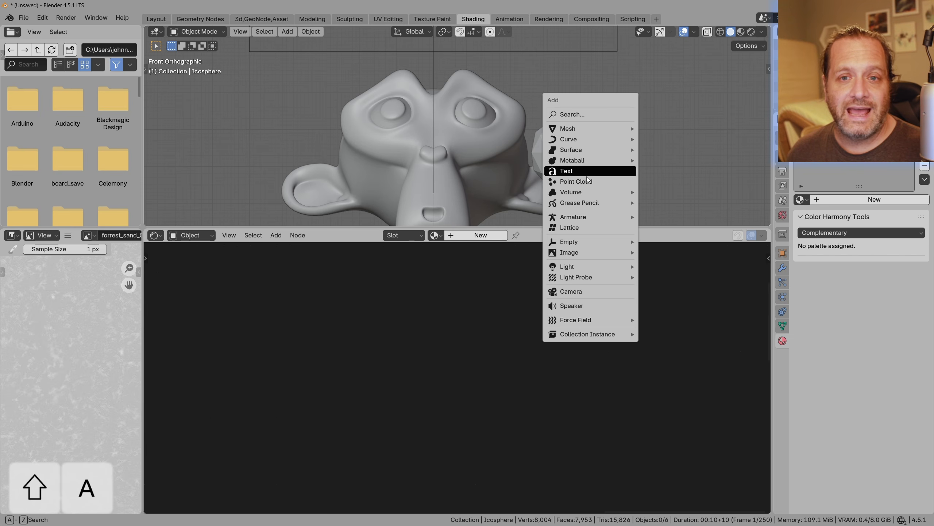
pyautogui.moveTo(625, 242)
pyautogui.click(664, 246)
pyautogui.press('g')
pyautogui.click(616, 46)
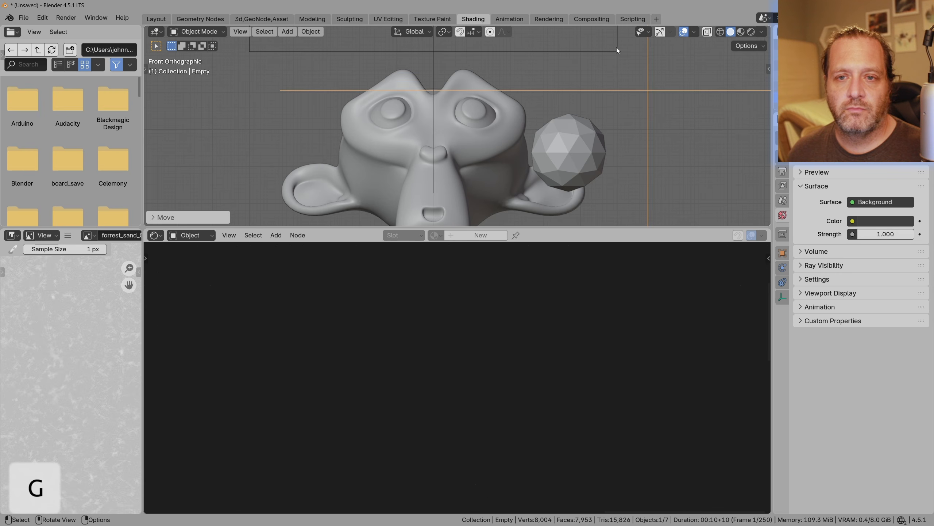
# Parent the icosphere to the empty with Object (Without Inverse) and try moving the empty to test the parenting.
pyautogui.click(585, 133)
pyautogui.keyDown('shift'); pyautogui.click(644, 90); pyautogui.keyUp('shift')
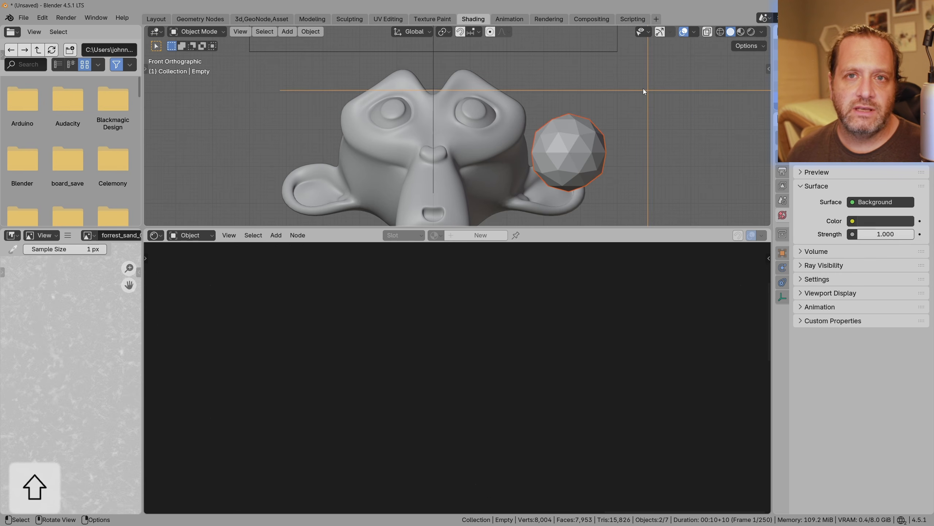
pyautogui.hotkey('ctrl', 'p')
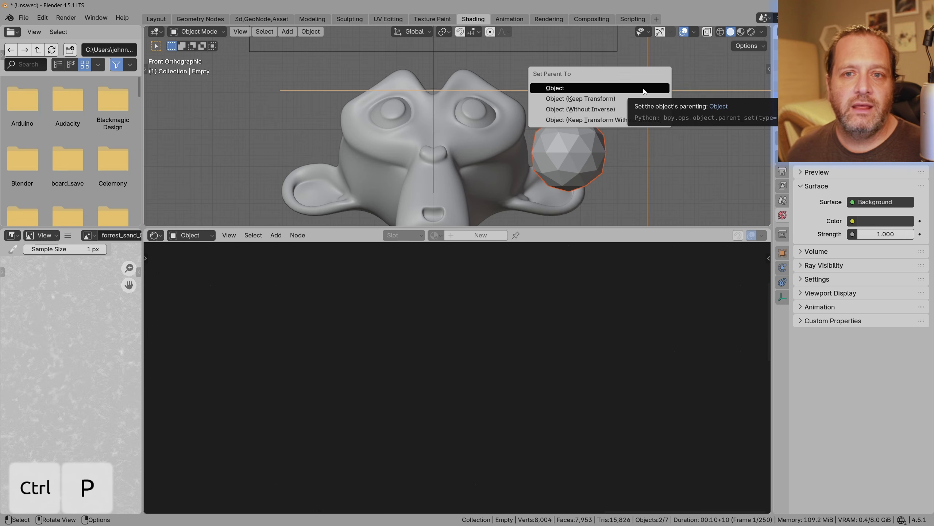
pyautogui.click(555, 111)
pyautogui.press('g')
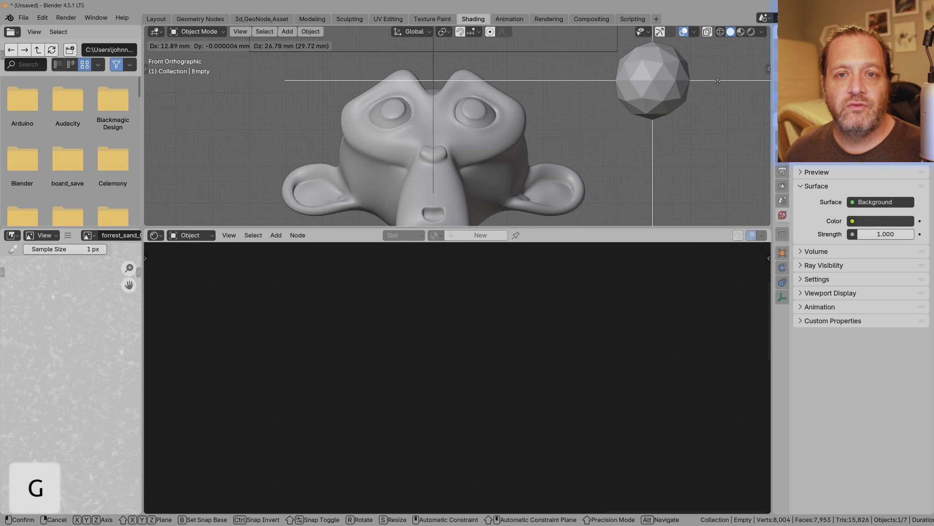
pyautogui.click(683, 87)
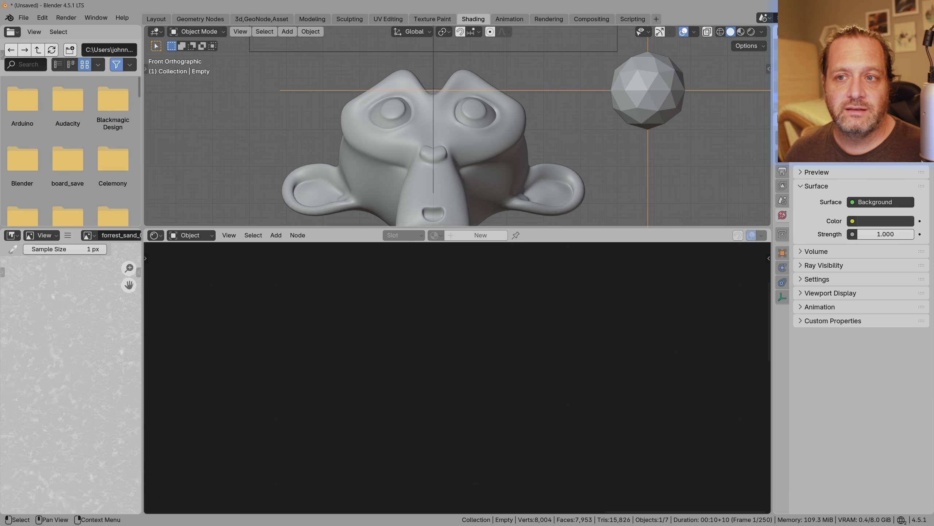
# Hide the icosphere under the empty from the viewport and renders, and move the empty slightly closer to Suzanne.
pyautogui.moveTo(781, 109); pyautogui.dragTo(781, 208)
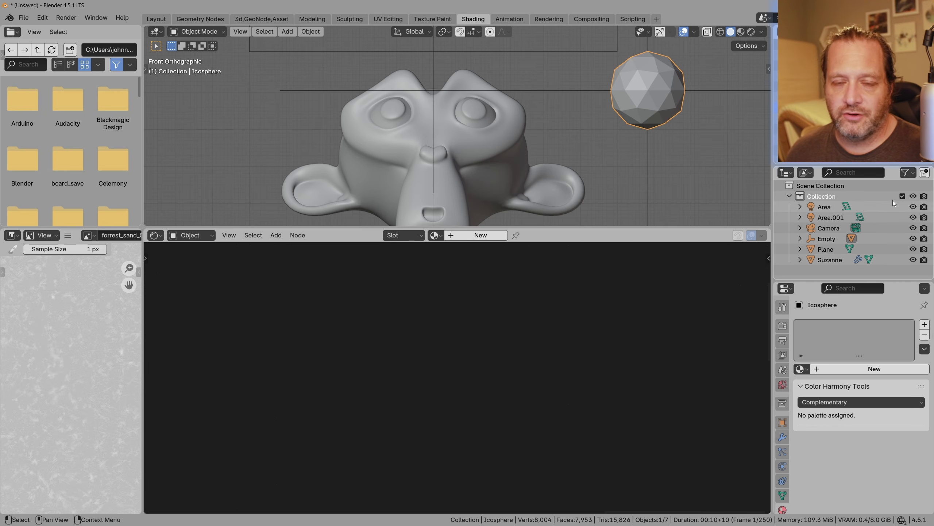
pyautogui.click(799, 238)
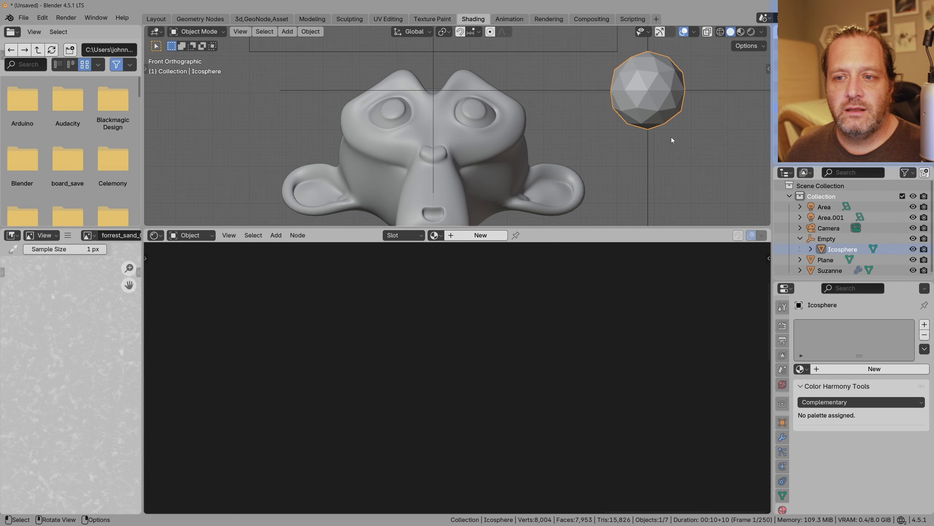
pyautogui.click(924, 250)
pyautogui.click(914, 250)
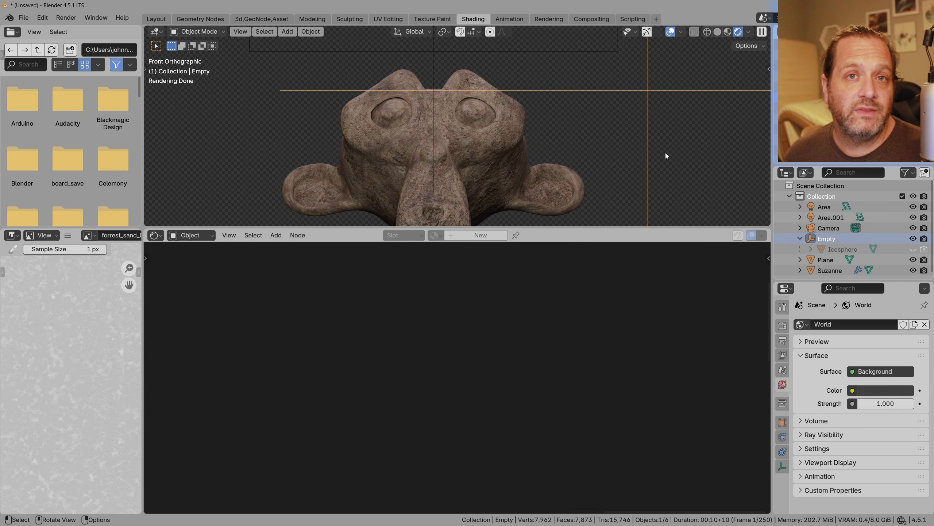
pyautogui.press('g')
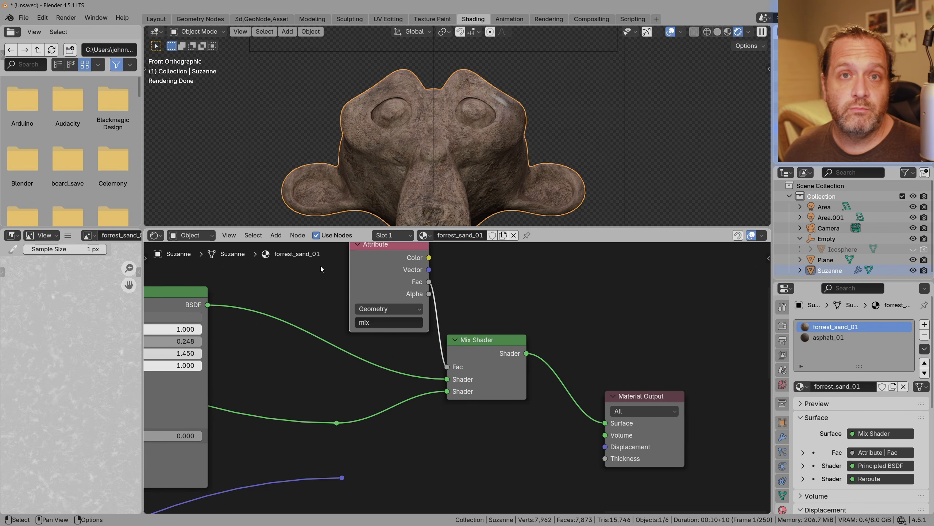
# Add a Mix node below the Mix Shader in Suzanne's forrest_sand_01 material and set its data type to Vector.
pyautogui.keyDown('shift'); pyautogui.moveTo(520, 480); pyautogui.dragTo(492, 412, button='middle'); pyautogui.keyUp('shift')
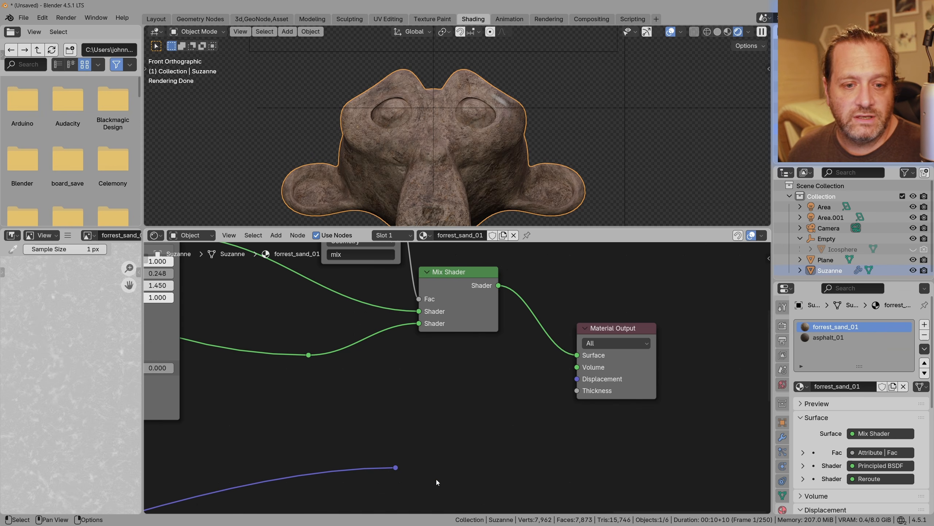
pyautogui.hotkey('shift', 'a')
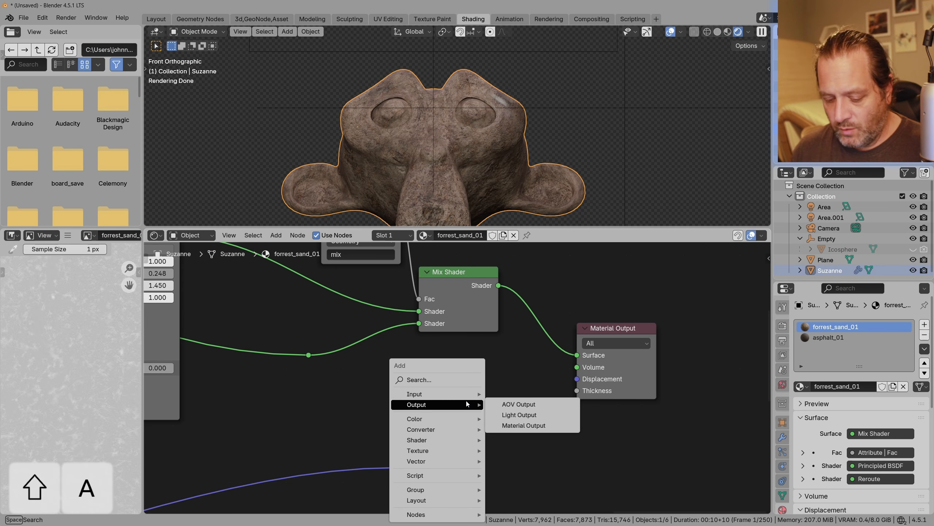
pyautogui.write('mix')
pyautogui.press('Return')
pyautogui.click(434, 379)
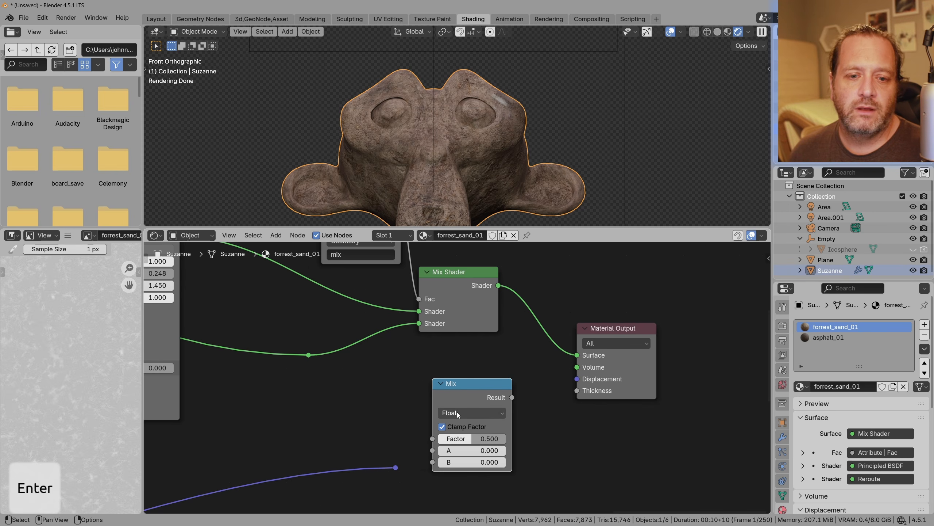
pyautogui.click(457, 413)
pyautogui.click(460, 454)
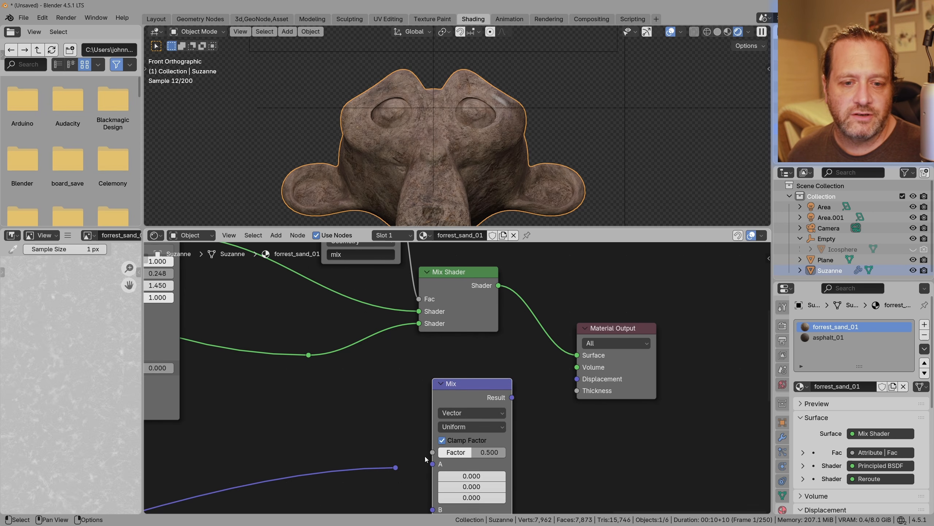
# Place the vector Mix node just beneath the Mix Shader and link the loose displacement reroute to its B input.
pyautogui.moveTo(471, 387); pyautogui.dragTo(465, 348)
pyautogui.scroll(-7, 334, 467)
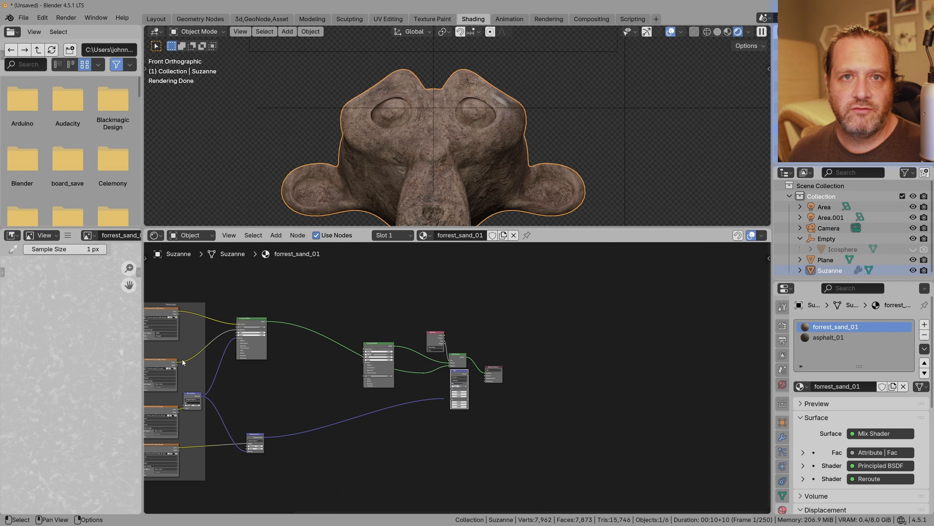
pyautogui.scroll(5, 401, 443)
pyautogui.scroll(2, 400, 437)
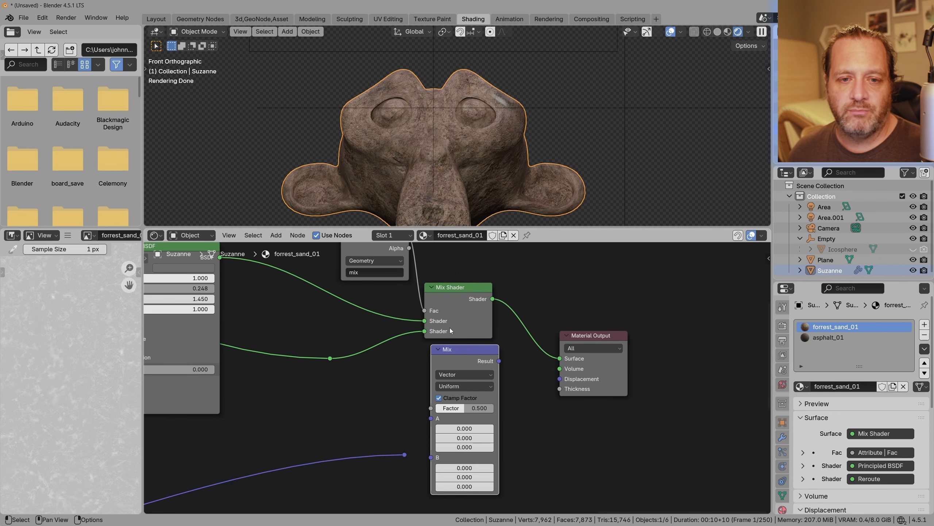
pyautogui.moveTo(453, 333); pyautogui.dragTo(459, 332)
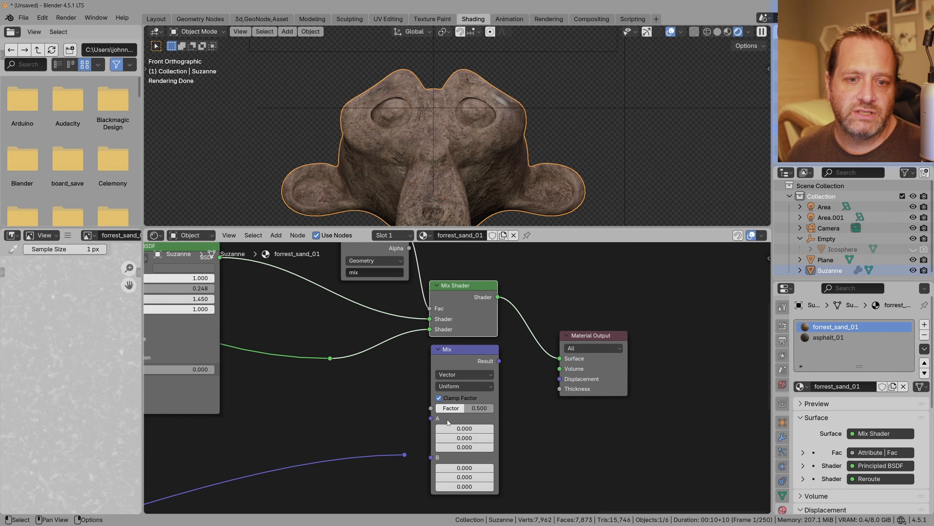
pyautogui.moveTo(405, 455); pyautogui.dragTo(434, 461)
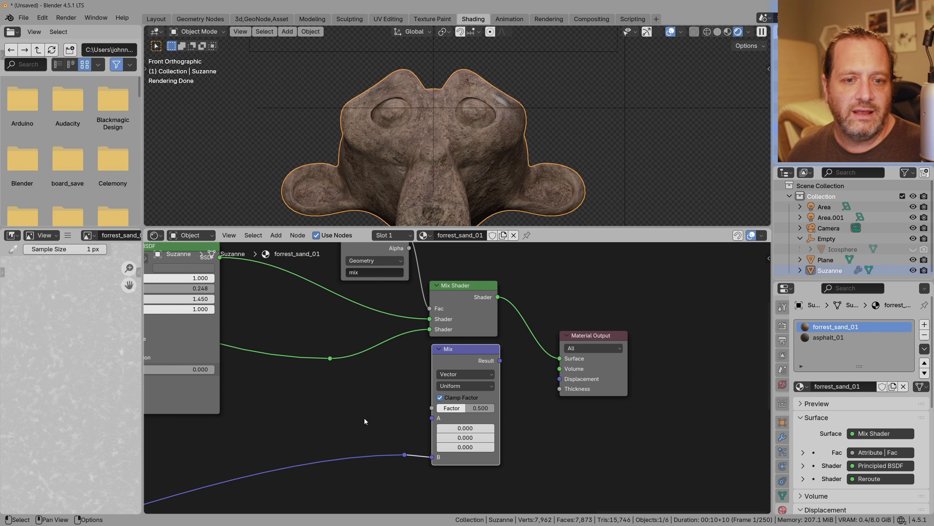
# Add a Texture Coordinate node in the empty area before the vector Mix node.
pyautogui.scroll(-7, 364, 418)
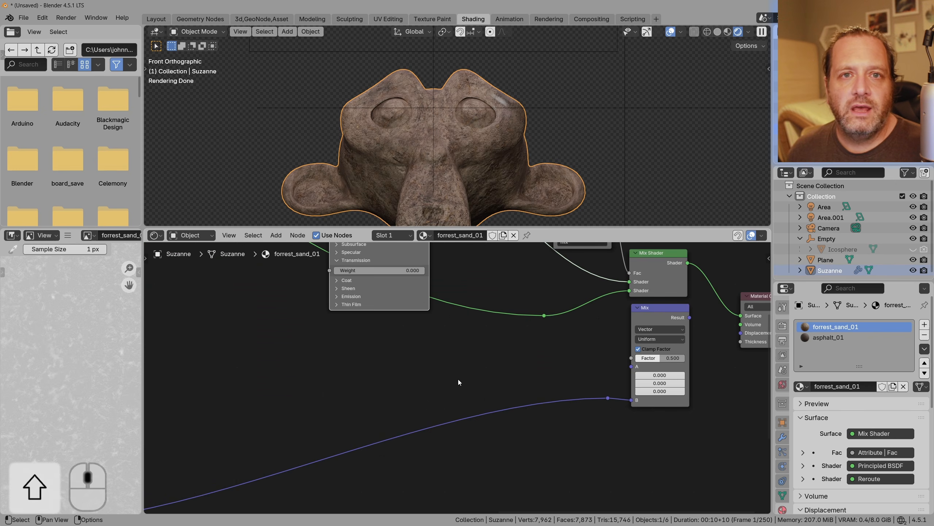
pyautogui.hotkey('shift', 'a')
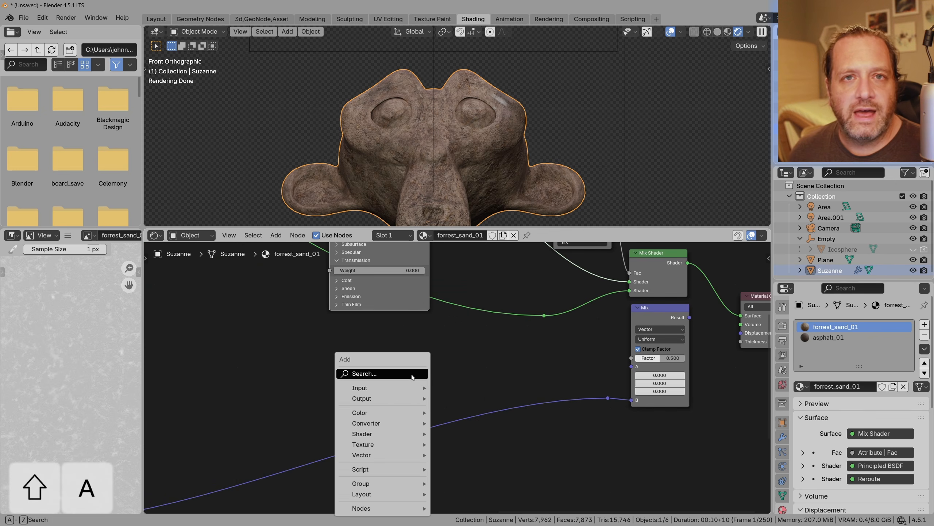
pyautogui.write('texture')
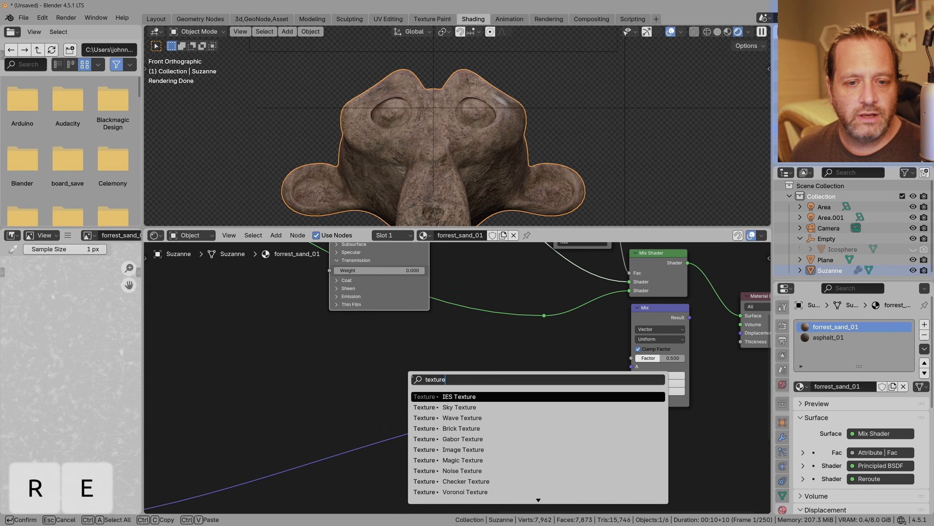
pyautogui.press('Return')
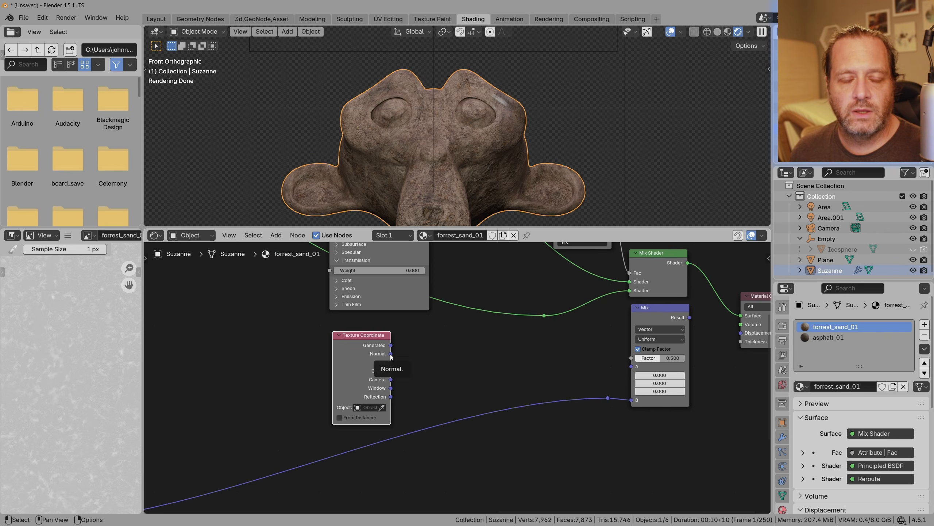
# Duplicate the sand material's Displacement node and place the copy between the Texture Coordinate node and the vector Mix node.
pyautogui.scroll(-3, 372, 396)
pyautogui.click(192, 457)
pyautogui.keyDown('shift'); pyautogui.moveTo(244, 454); pyautogui.dragTo(464, 349, button='middle'); pyautogui.keyUp('shift')
pyautogui.scroll(10, 461, 355)
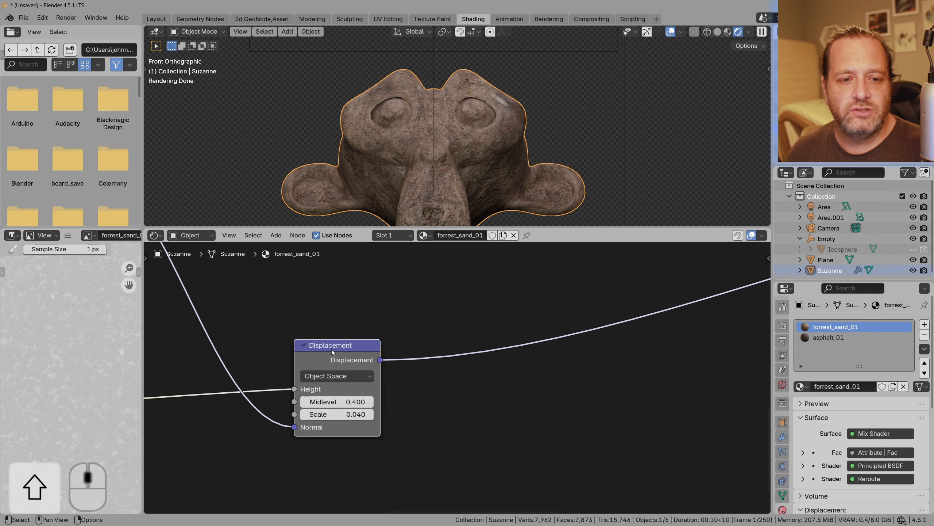
pyautogui.hotkey('shift', 'd')
pyautogui.click(657, 359)
pyautogui.keyDown('shift'); pyautogui.moveTo(706, 322); pyautogui.dragTo(346, 423, button='middle'); pyautogui.keyUp('shift')
pyautogui.press('g')
pyautogui.click(695, 352)
pyautogui.keyDown('shift'); pyautogui.moveTo(696, 352); pyautogui.dragTo(561, 444, button='middle'); pyautogui.keyUp('shift')
pyautogui.press('g')
pyautogui.click(530, 311)
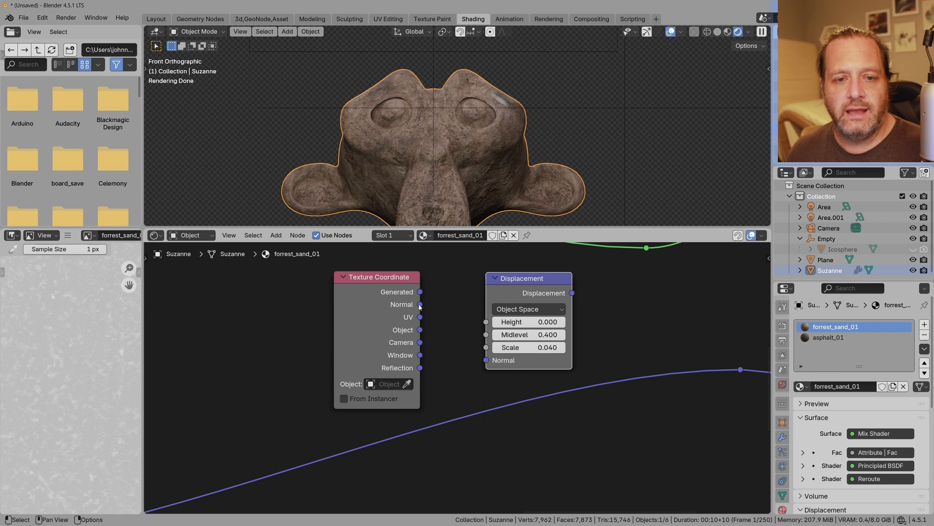
# Link the Texture Coordinate's Normal to the duplicated Displacement node's Normal, and its Displacement output to the vector Mix's A input.
pyautogui.moveTo(420, 304); pyautogui.dragTo(484, 364)
pyautogui.scroll(-4, 633, 348)
pyautogui.moveTo(634, 348); pyautogui.dragTo(533, 384, button='middle')
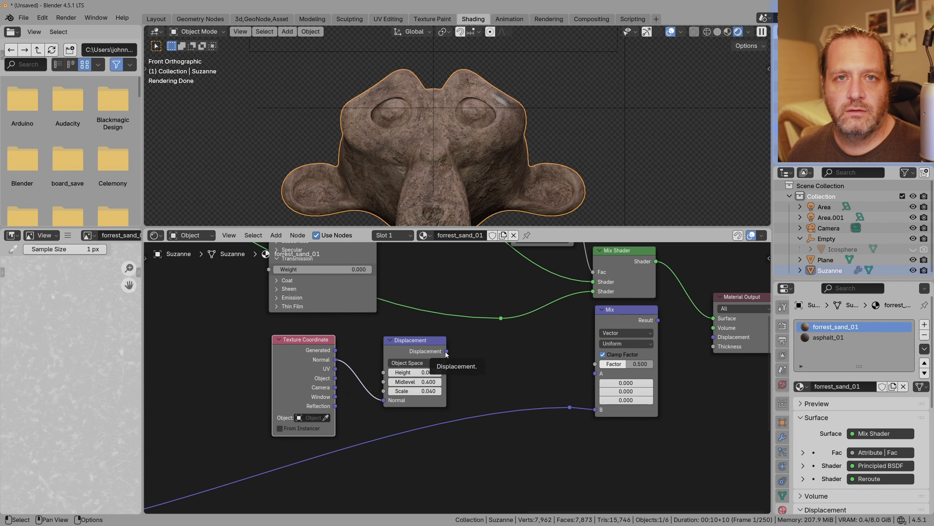
pyautogui.moveTo(446, 352); pyautogui.dragTo(596, 373)
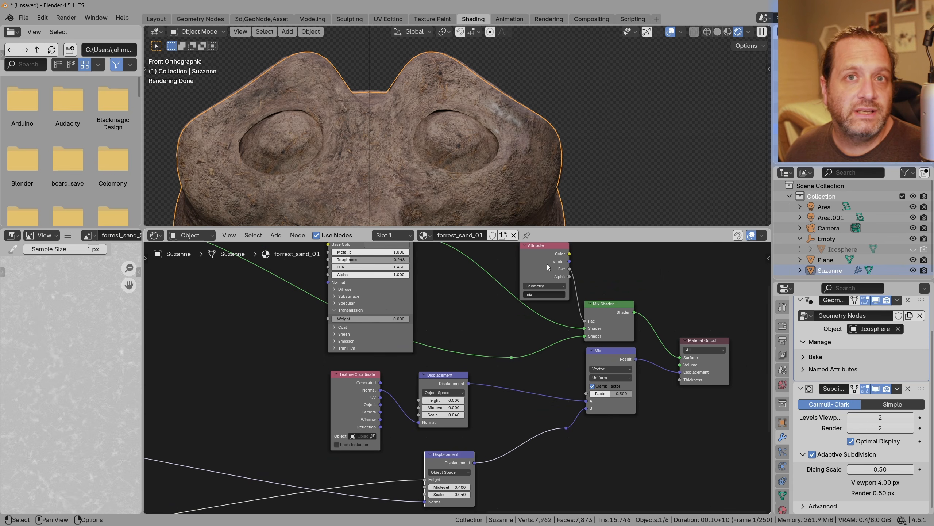
# Link the Attribute node's Fac output to the vector Mix's Factor and set the duplicated Displacement node's Midlevel to 0.
pyautogui.moveTo(548, 264); pyautogui.dragTo(460, 294)
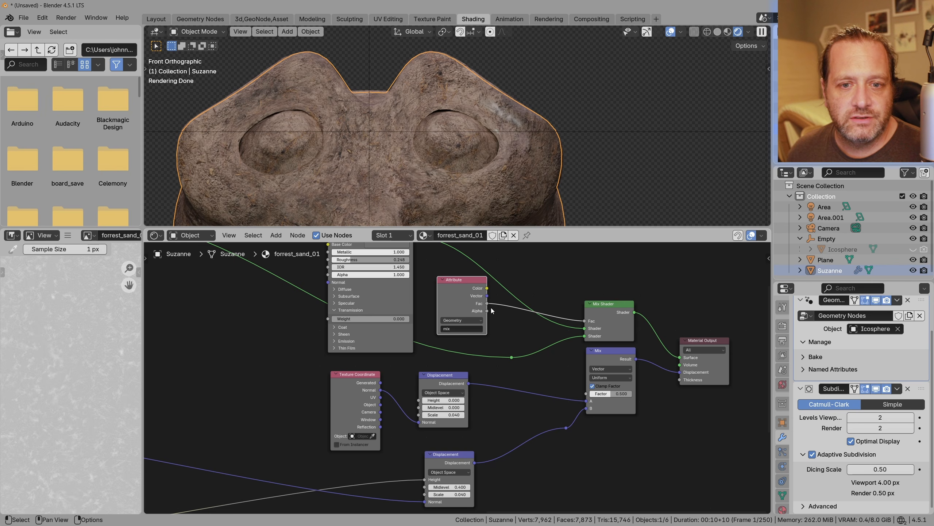
pyautogui.moveTo(487, 303); pyautogui.dragTo(587, 394)
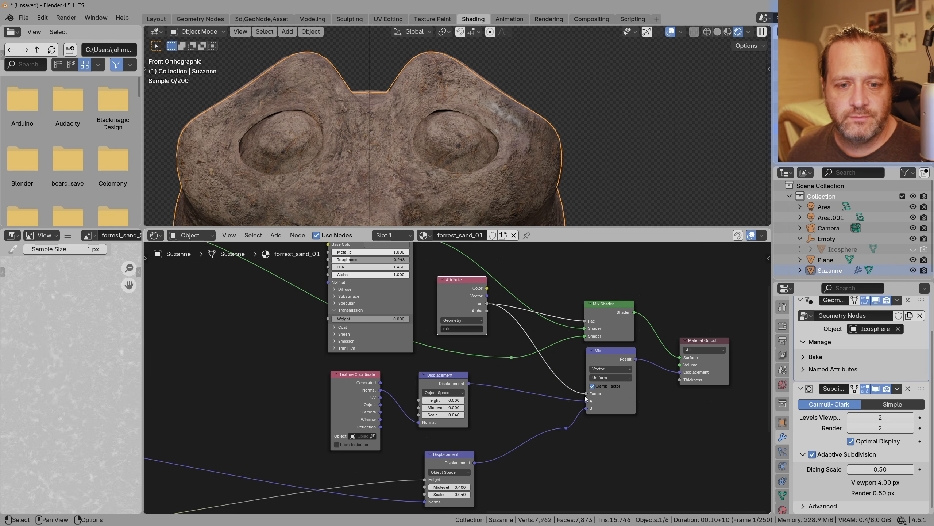
pyautogui.scroll(2, 427, 375)
pyautogui.moveTo(425, 387); pyautogui.dragTo(428, 385)
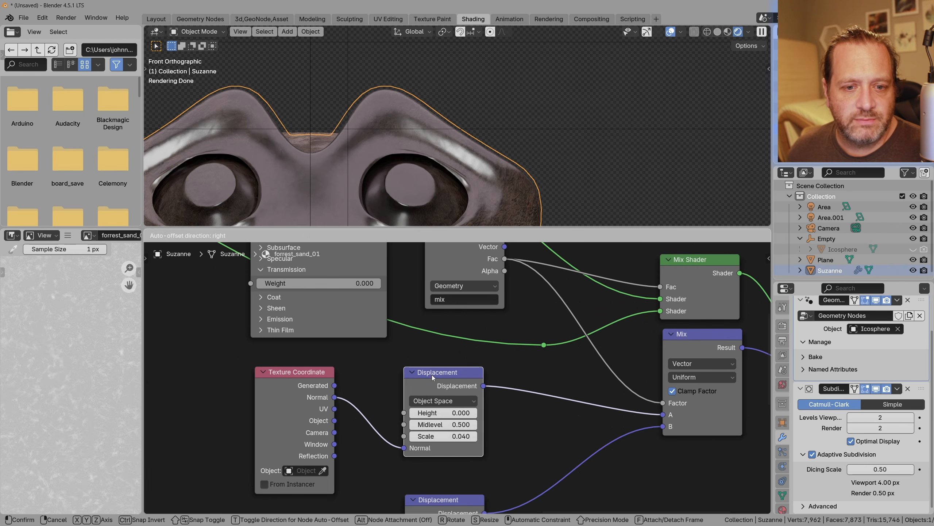
pyautogui.click(451, 425)
pyautogui.write('0')
pyautogui.press('Return')
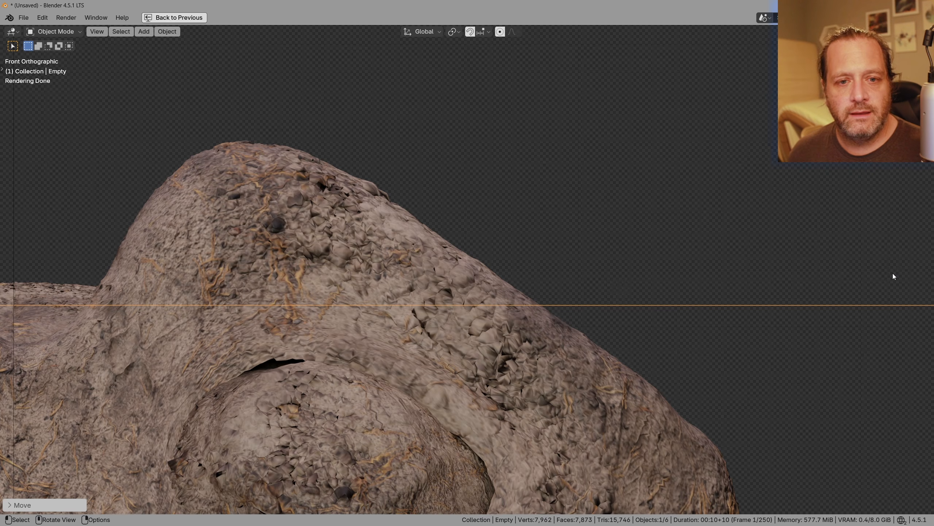
# Move the empty toward Suzanne's brow in the maximized rendered view to test the blended displacement.
pyautogui.press('g')
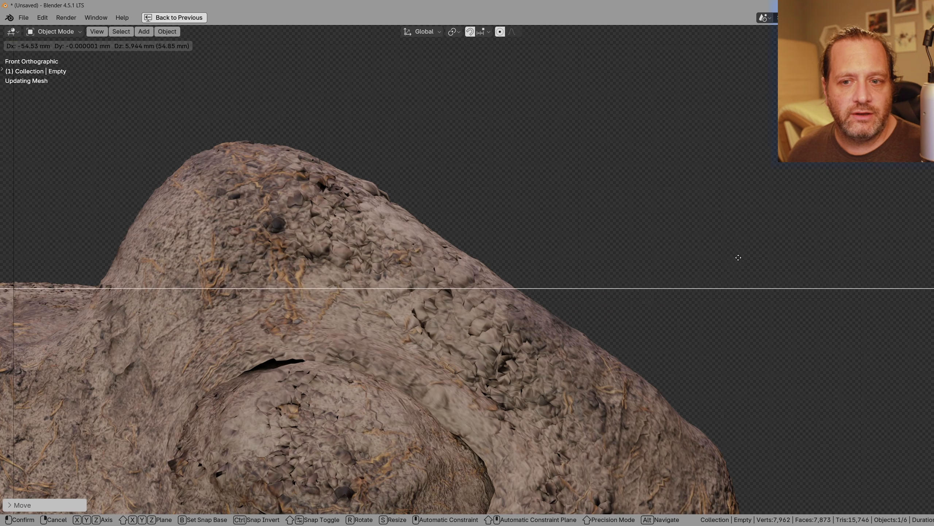
pyautogui.click(551, 208)
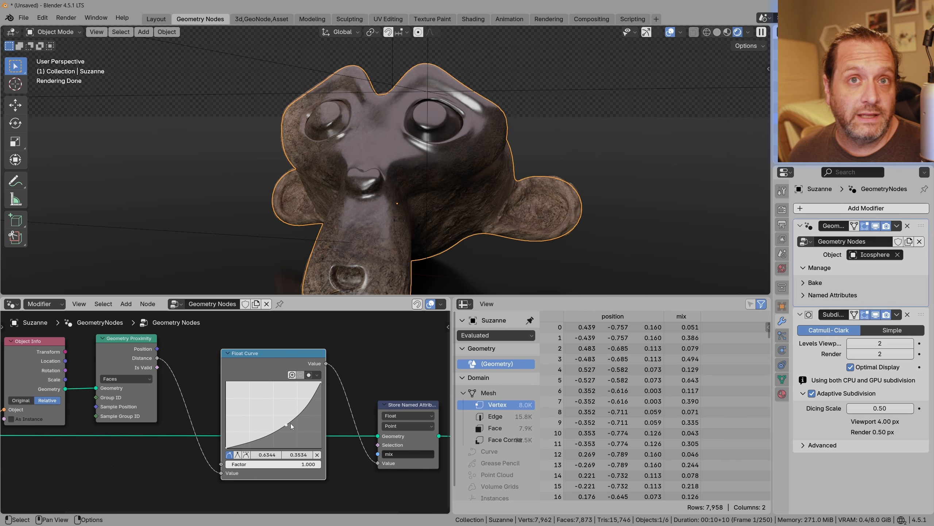
# Try raising the Float Curve's middle point to about 0.32, 0.71 and moving the empty toward the area between Suzanne's eyes.
pyautogui.moveTo(289, 426); pyautogui.dragTo(255, 401)
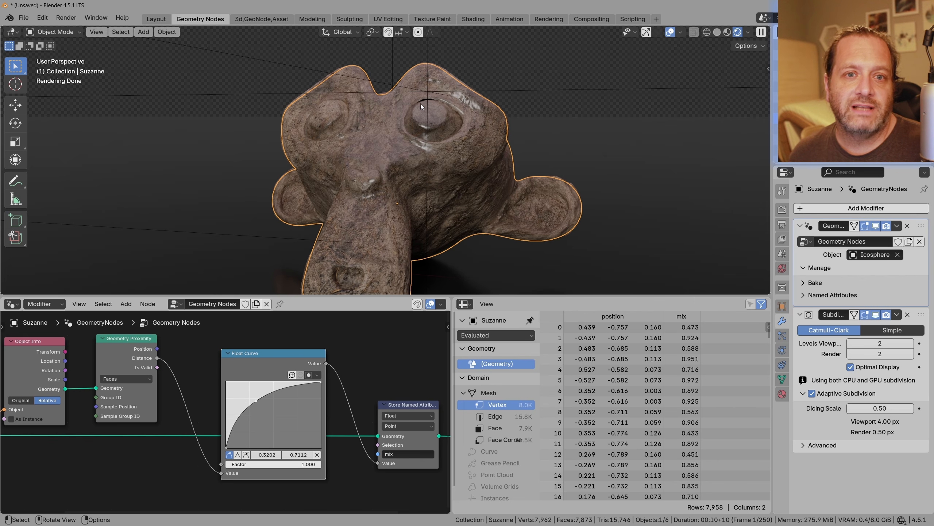
pyautogui.click(426, 92)
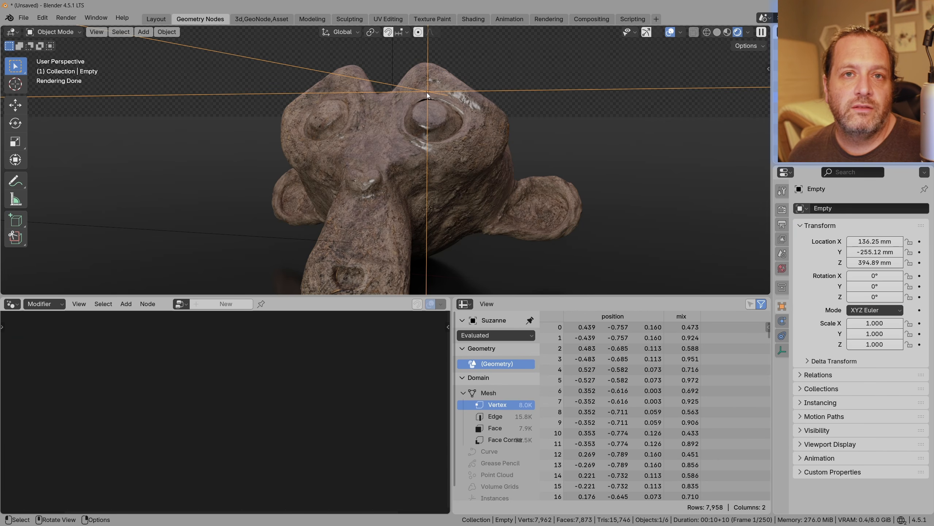
pyautogui.press('g')
pyautogui.click(394, 159)
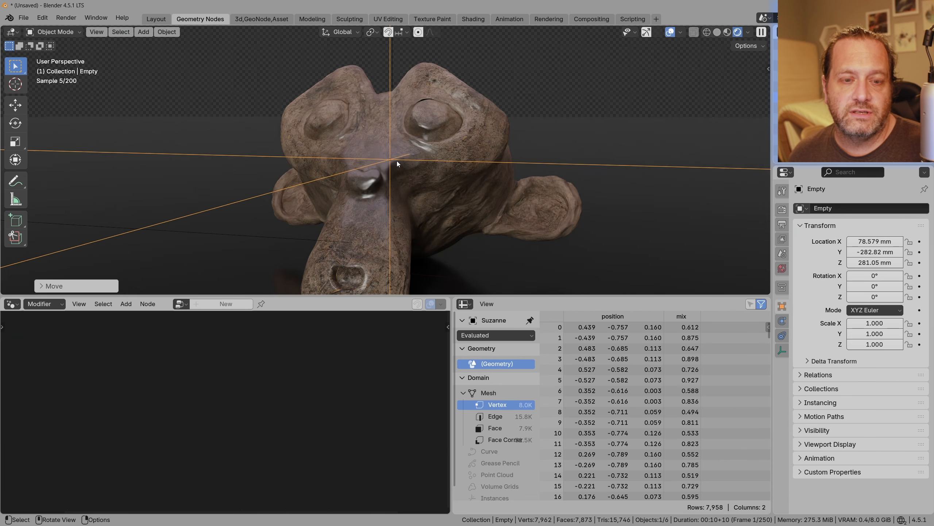
# Lower the Float Curve's middle point to about 0.71, 0.22 and move the empty around Suzanne's head to test the blend.
pyautogui.moveTo(258, 401); pyautogui.dragTo(294, 434)
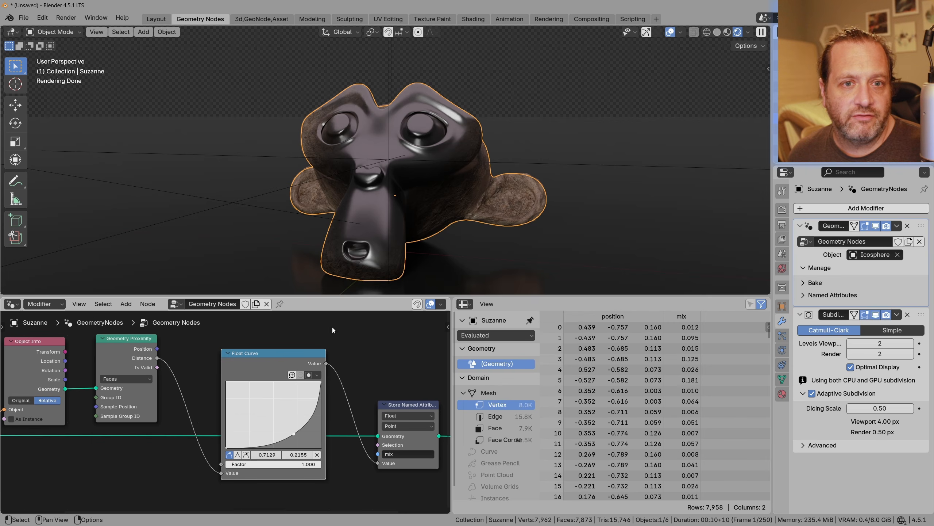
pyautogui.click(390, 74)
pyautogui.press('g')
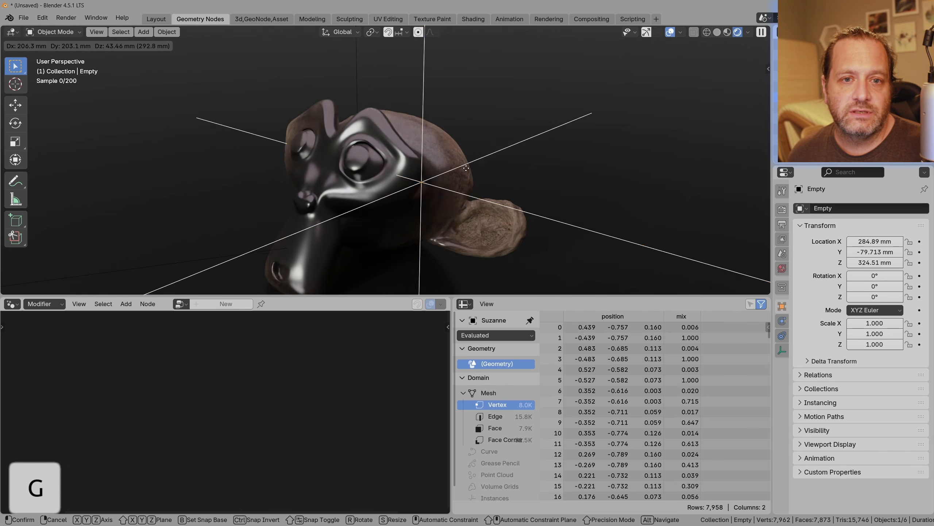
pyautogui.click(466, 168)
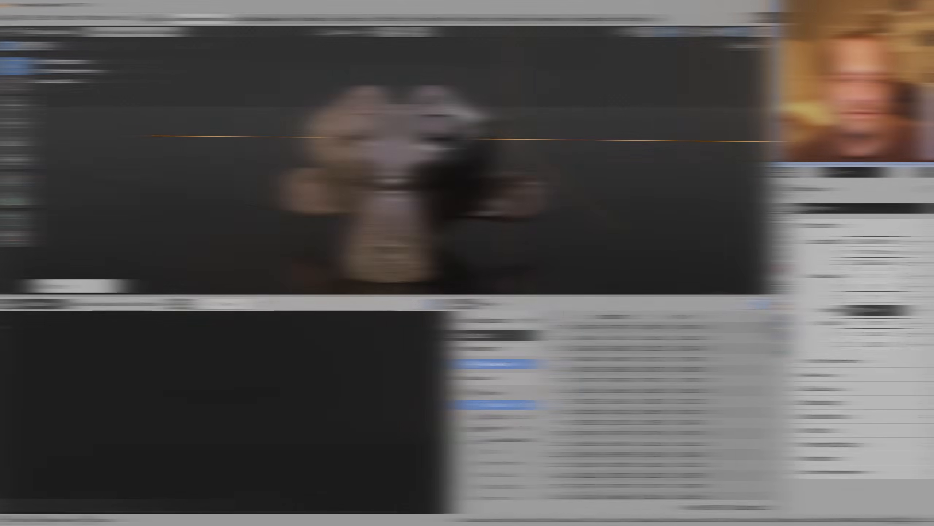